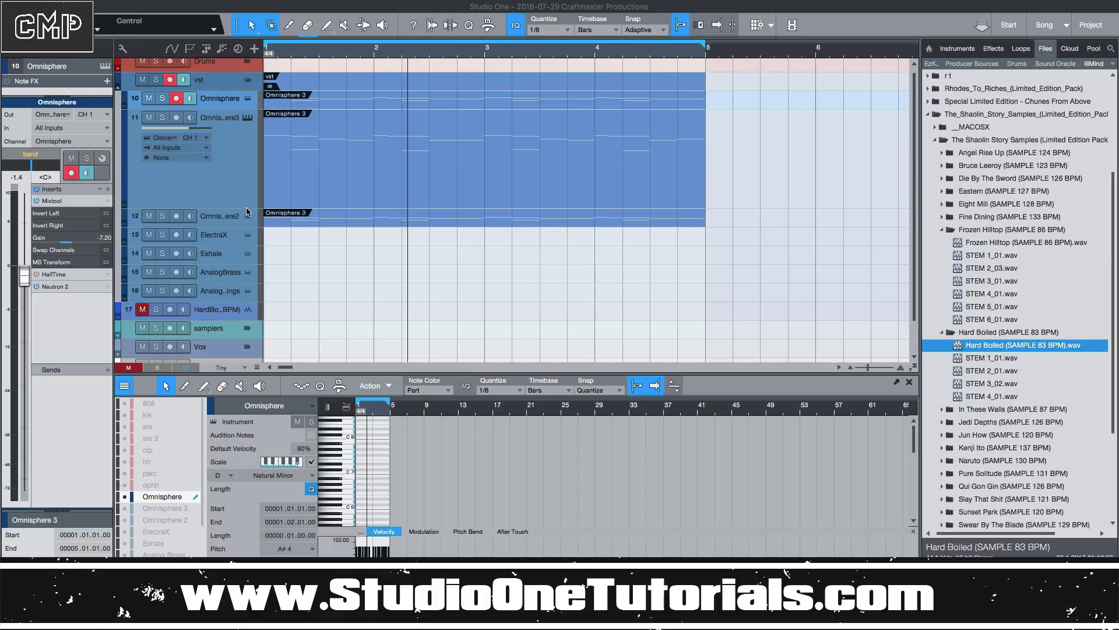
Step: Reduce the height of the Omnisphere 3 instrument track in the arrangement
left_click_drag(246, 208, 245, 160)
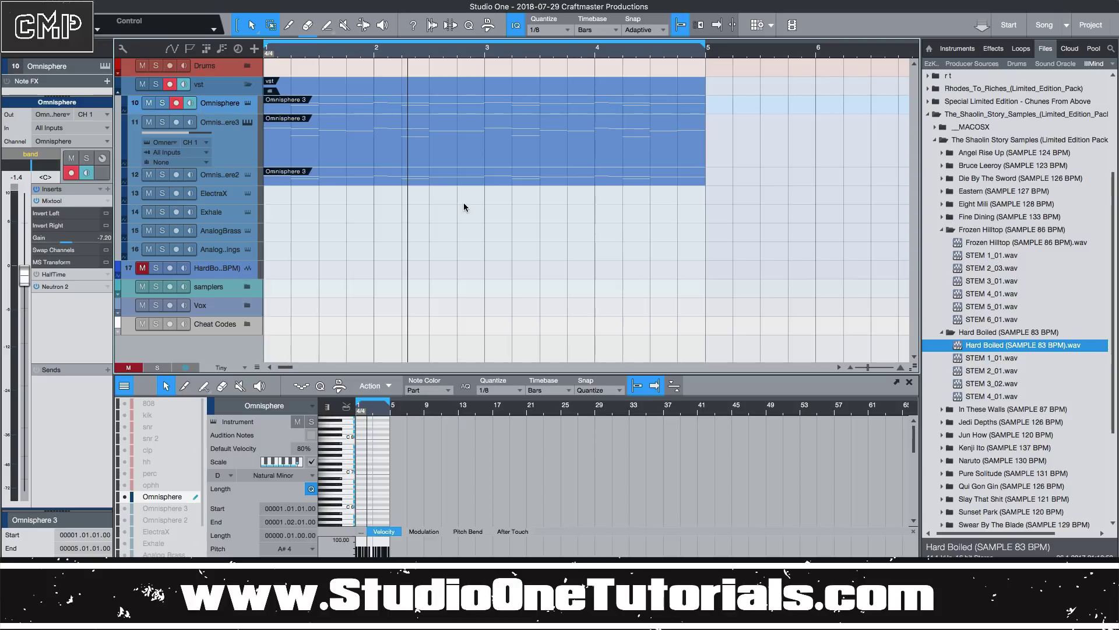
Step: Bounce the selected parts on the Omnisphere, Omnisphere 3 and Omnisphere 2 tracks to audio with Bounce Selection
left_click(492, 176)
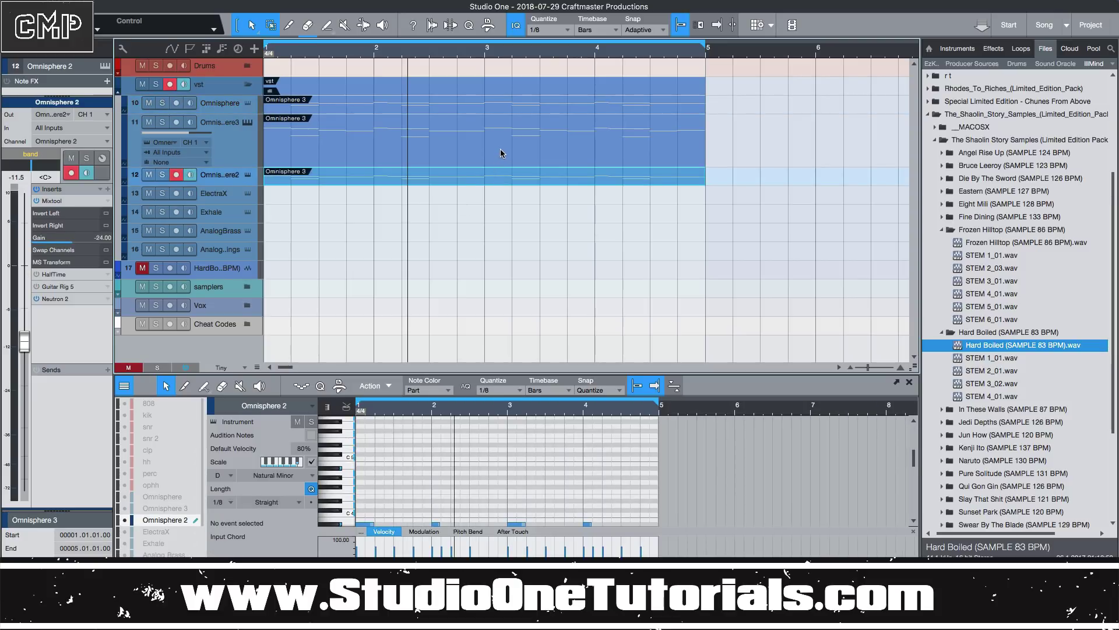
left_click(526, 108, "shift")
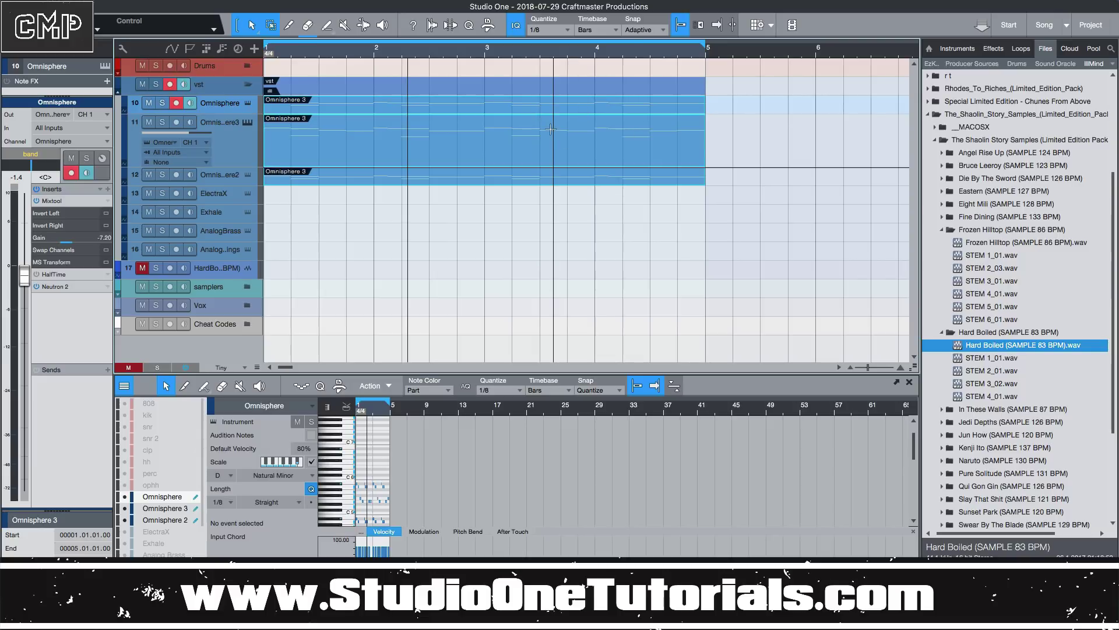
right_click(552, 151)
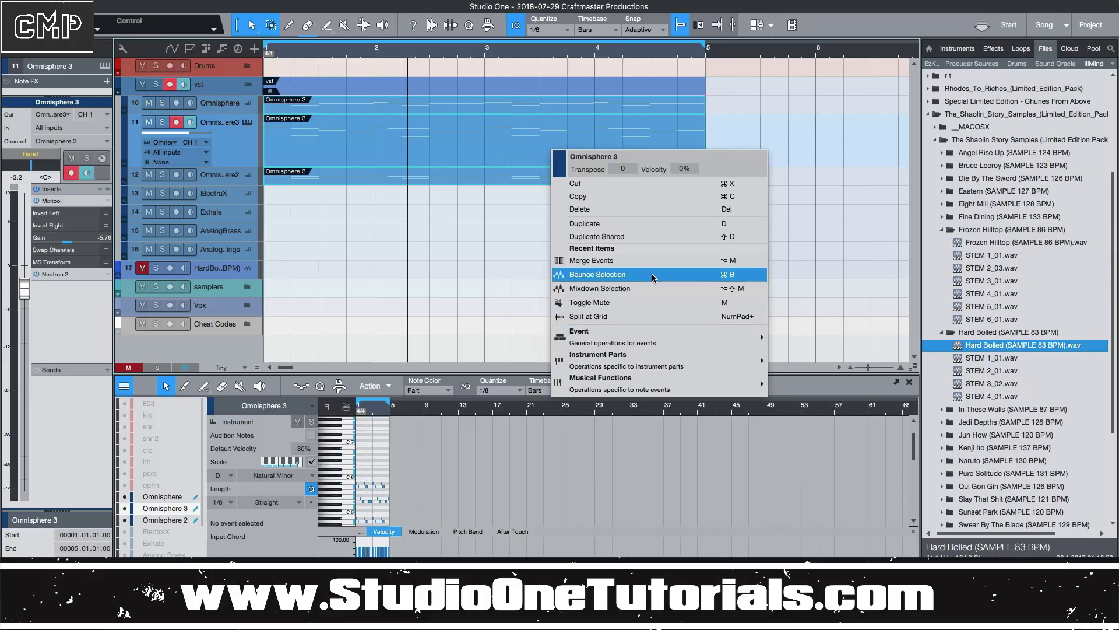
mouse_move(596, 364)
mouse_move(599, 387)
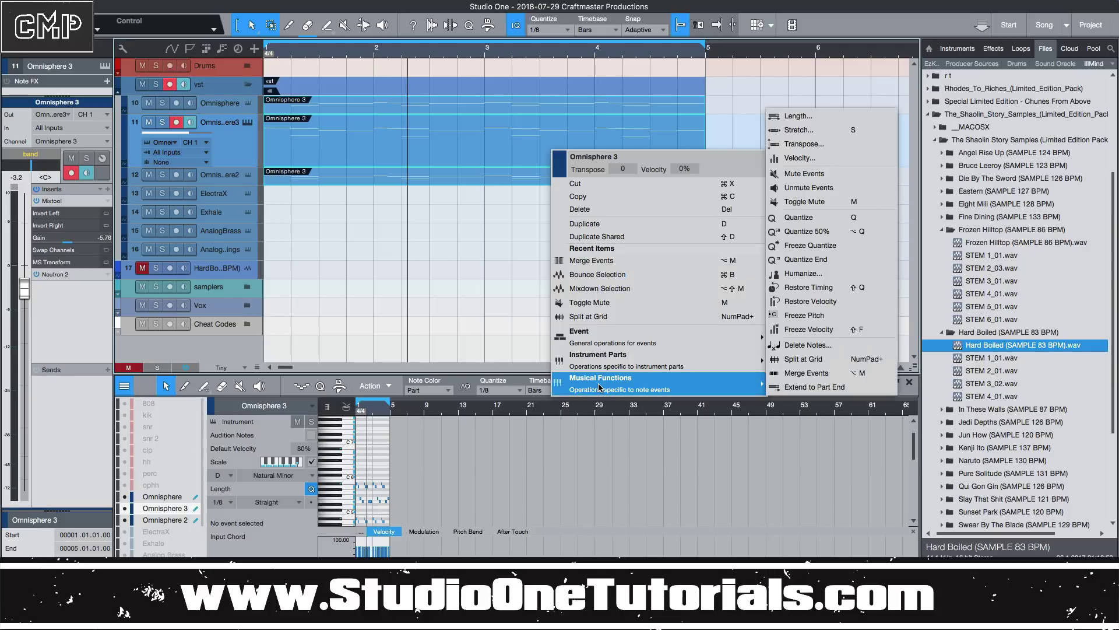
mouse_move(606, 342)
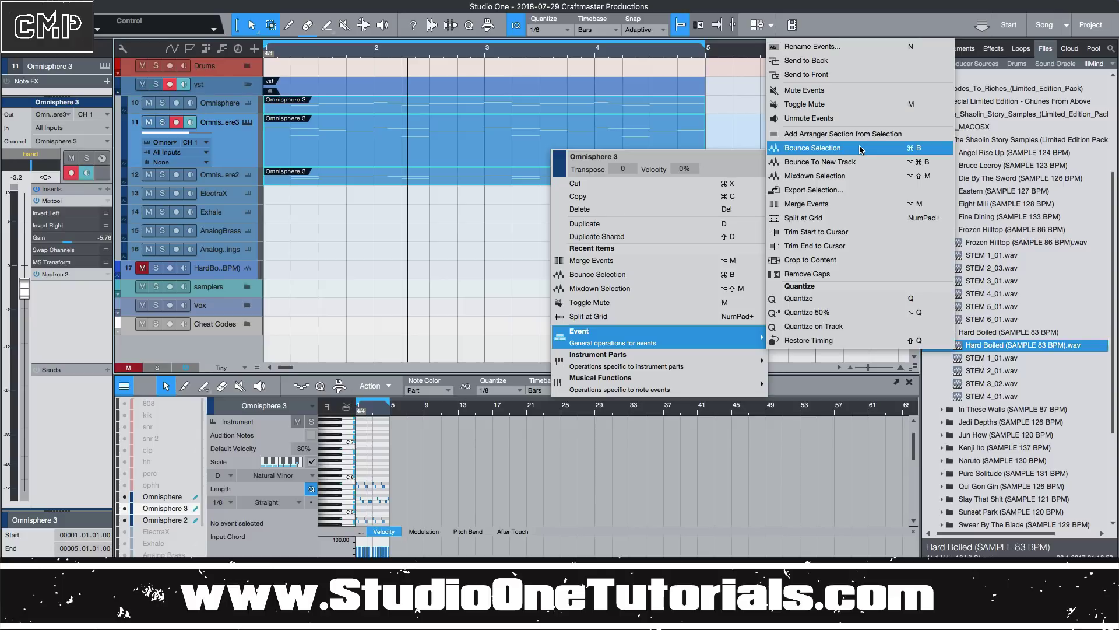
left_click(829, 150)
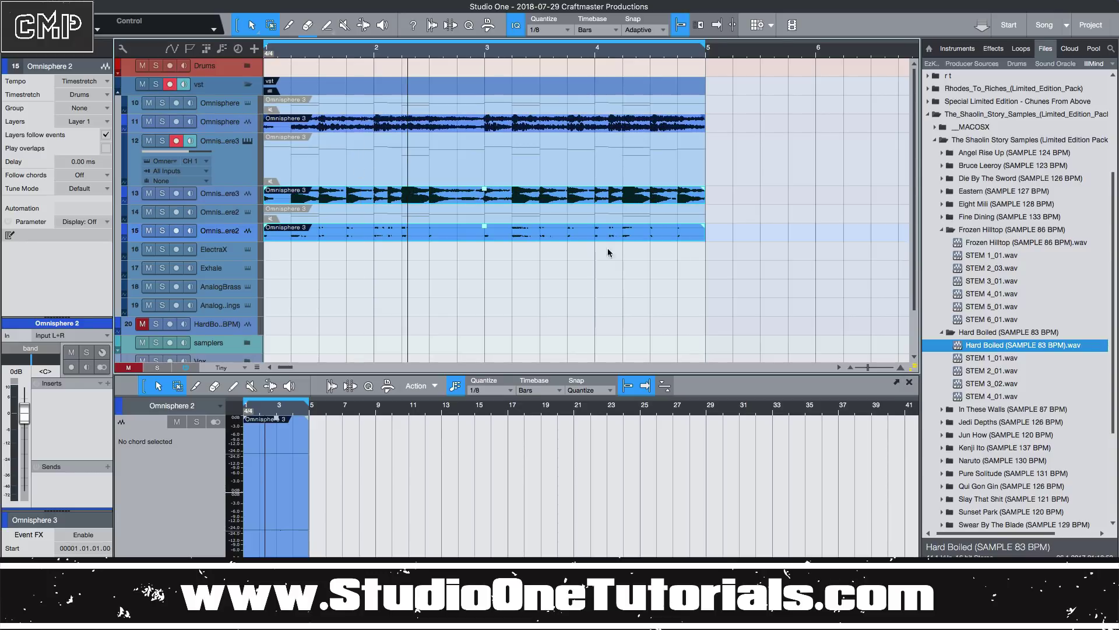
Step: Compare the inserts, sends and fader settings of the Omnisphere 2 instrument track with those of the bounced audio tracks
left_click(218, 216)
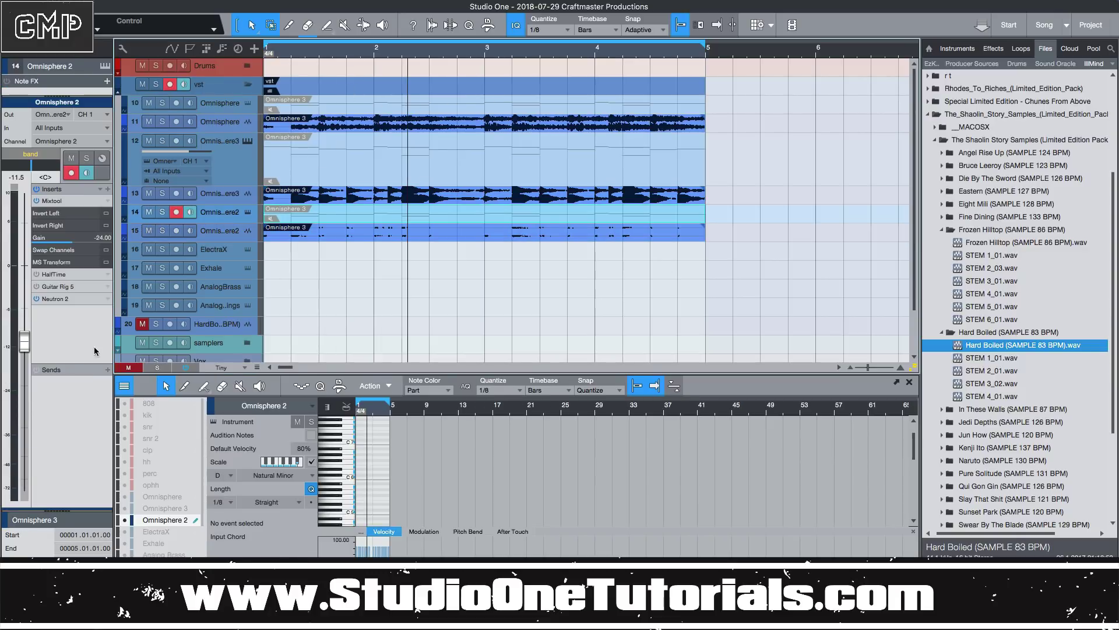
left_click(228, 235)
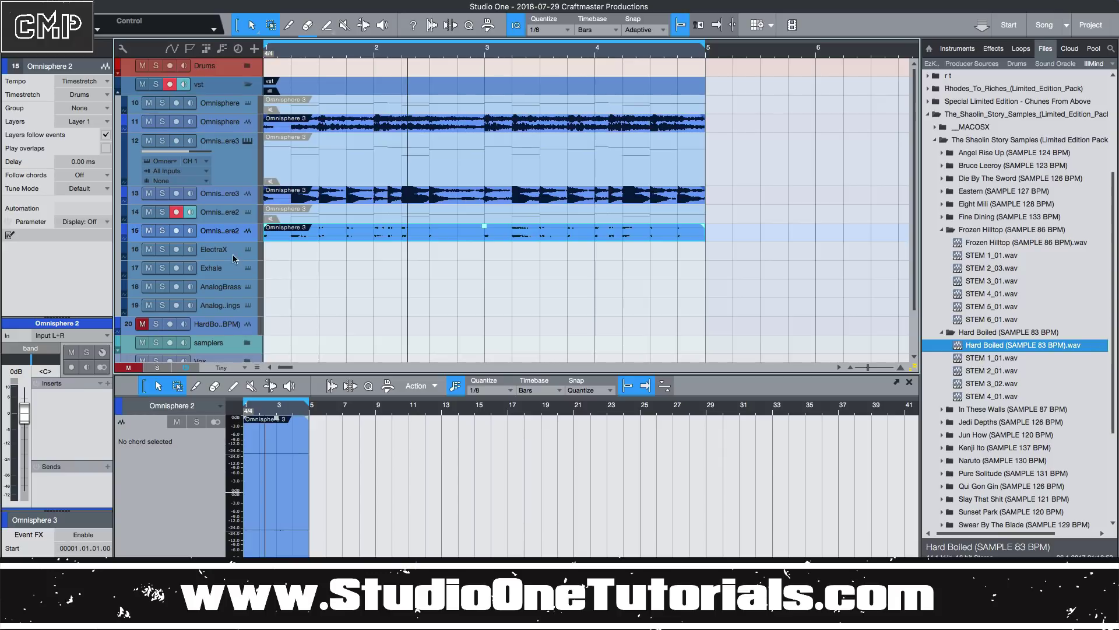
left_click(222, 201)
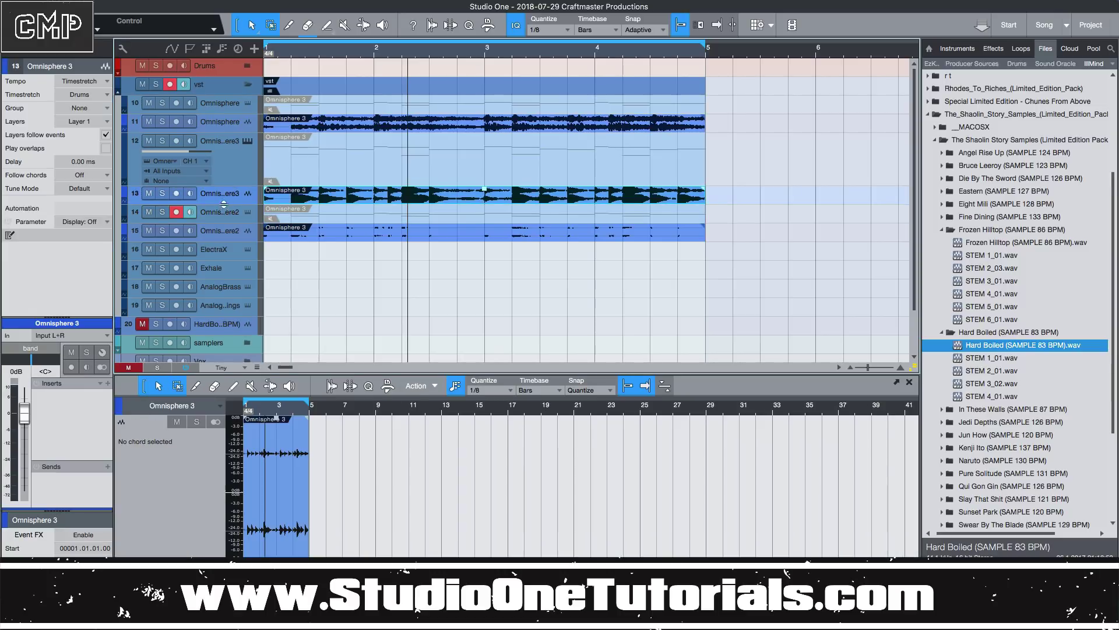
left_click(223, 212)
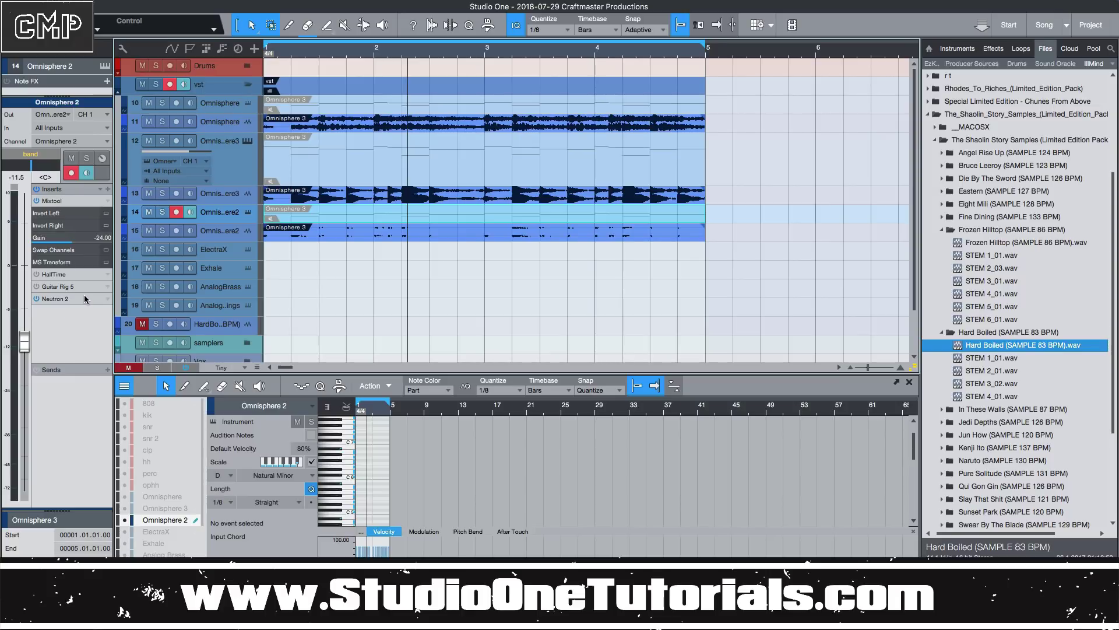
key("ctrl+s")
left_click(106, 370)
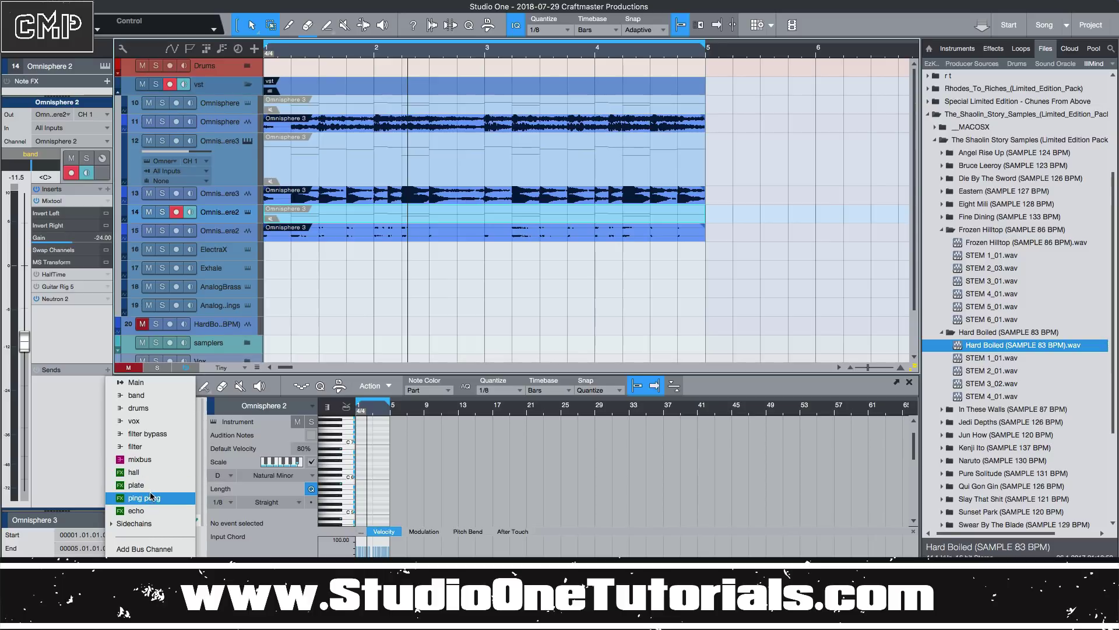
left_click(231, 201)
left_click(231, 198)
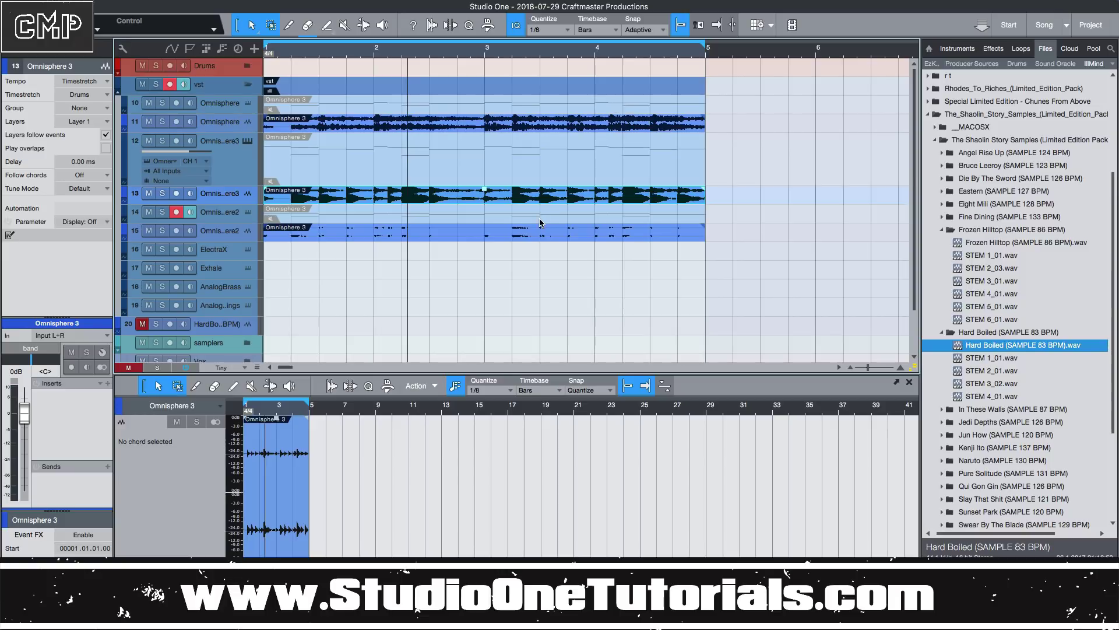
Step: Select the three original Omnisphere, Omnisphere 3 and Omnisphere 2 instrument tracks and hide them
left_click(224, 212)
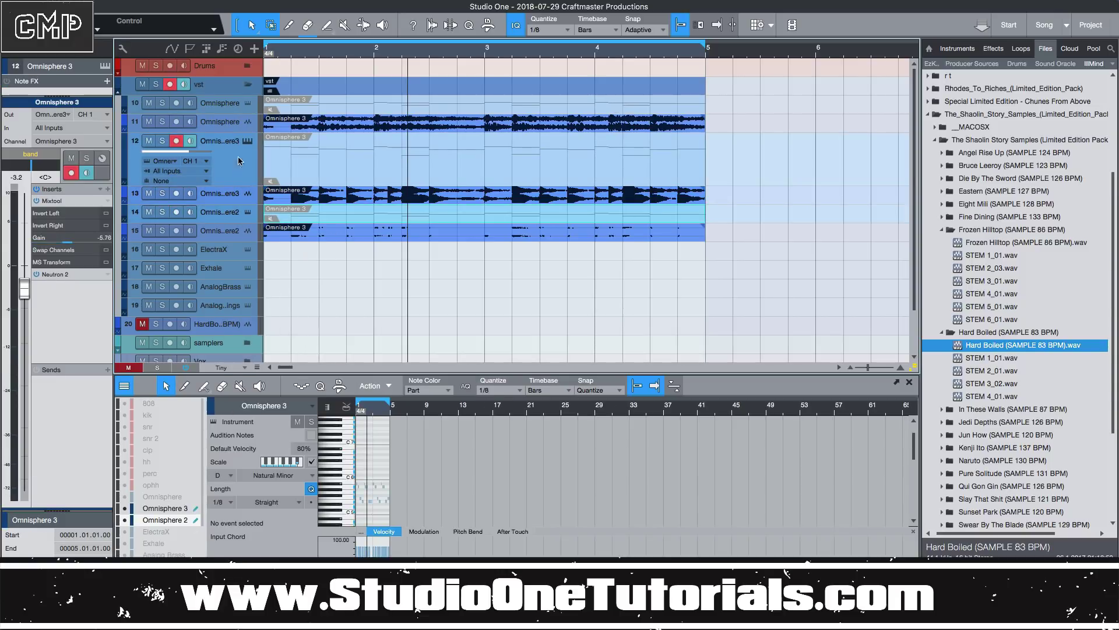
left_click(235, 104, "shift")
right_click(235, 103)
left_click(228, 172)
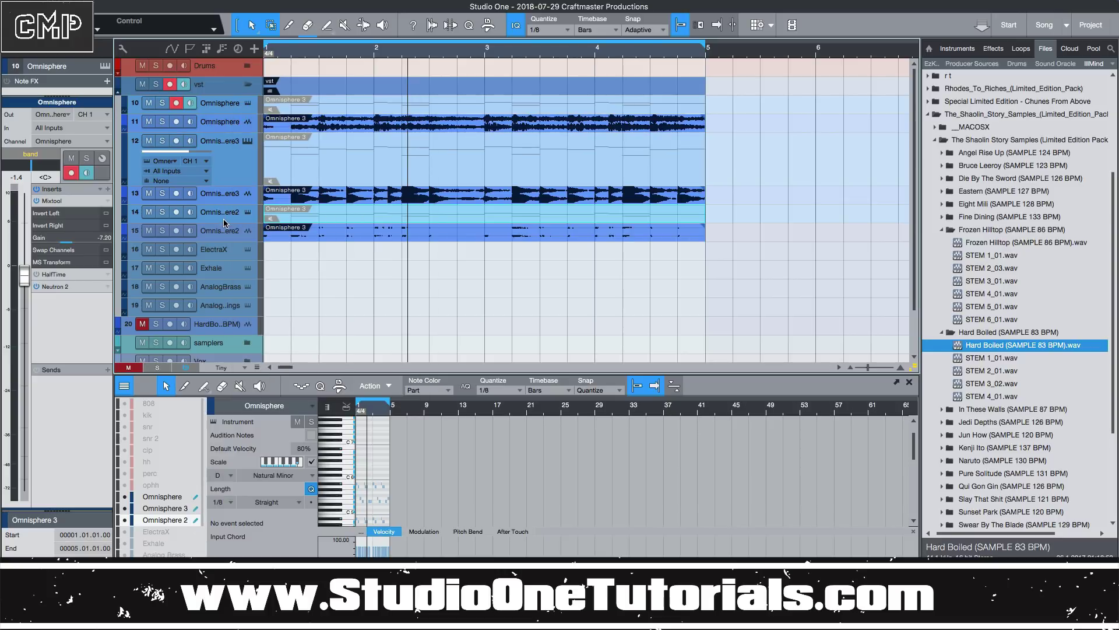
left_click(224, 213)
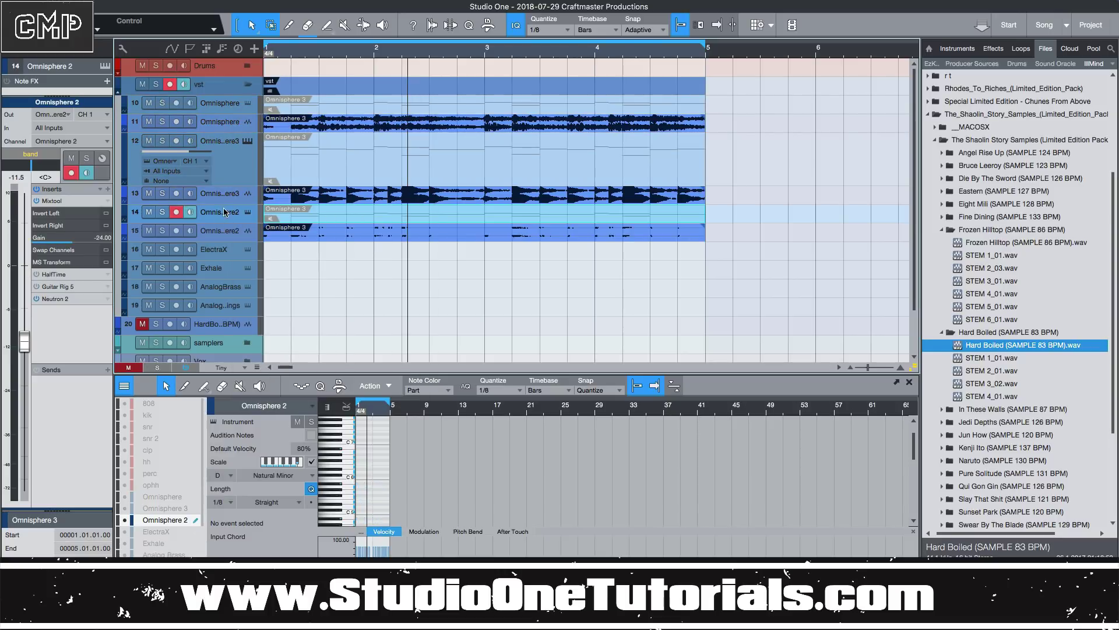
left_click(237, 170)
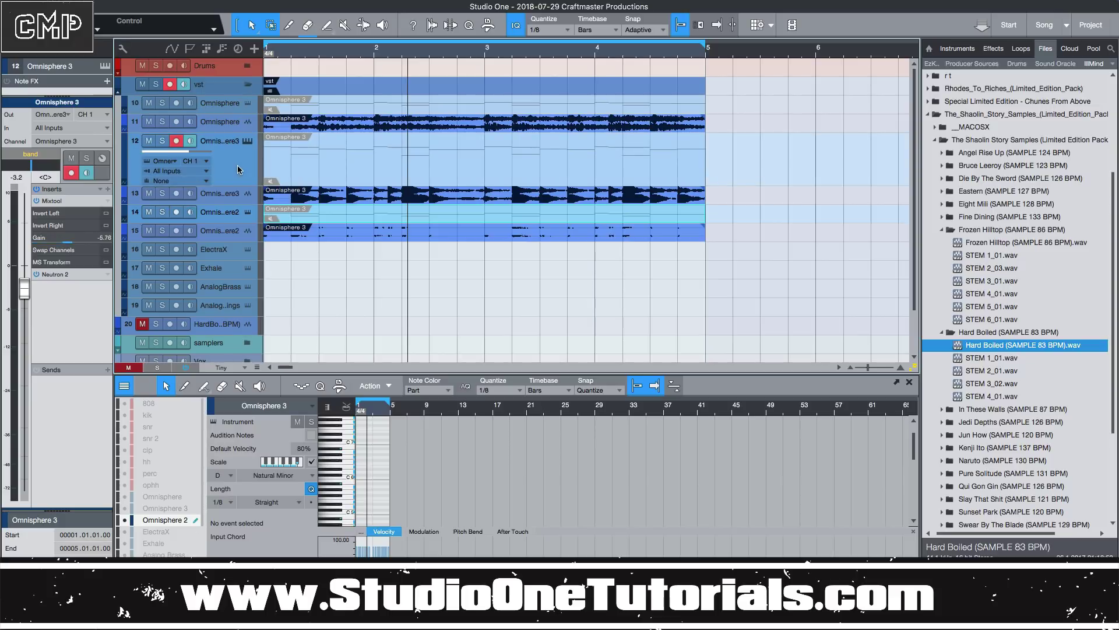
right_click(239, 107)
left_click(296, 132)
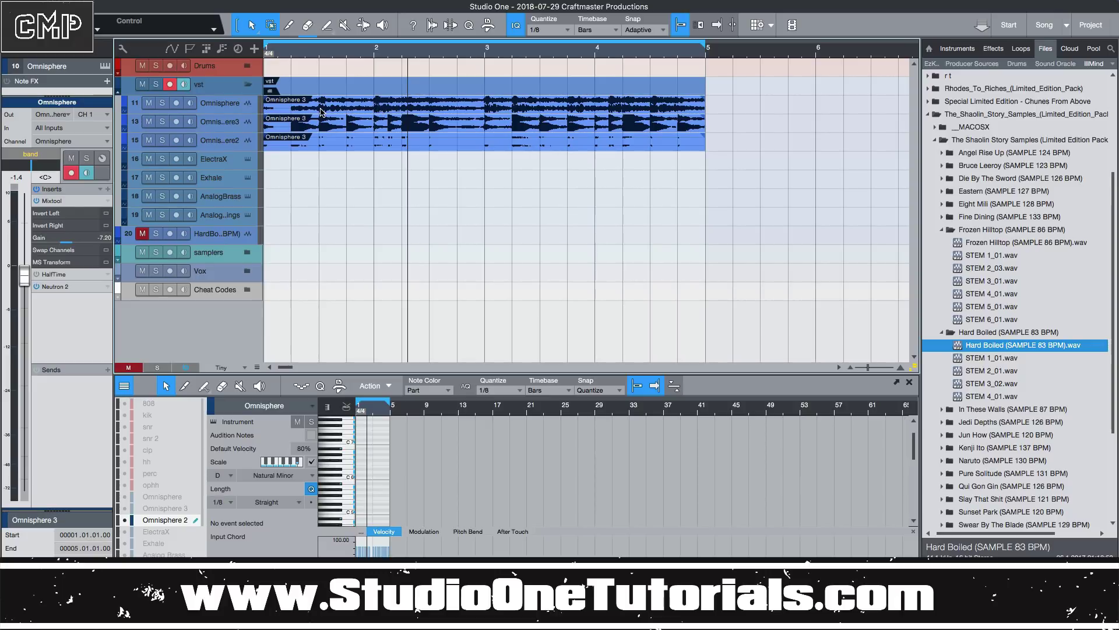
Step: Undo the bounce to audio and make the three hidden Omnisphere instrument tracks visible again through the track list
key("ctrl+z")
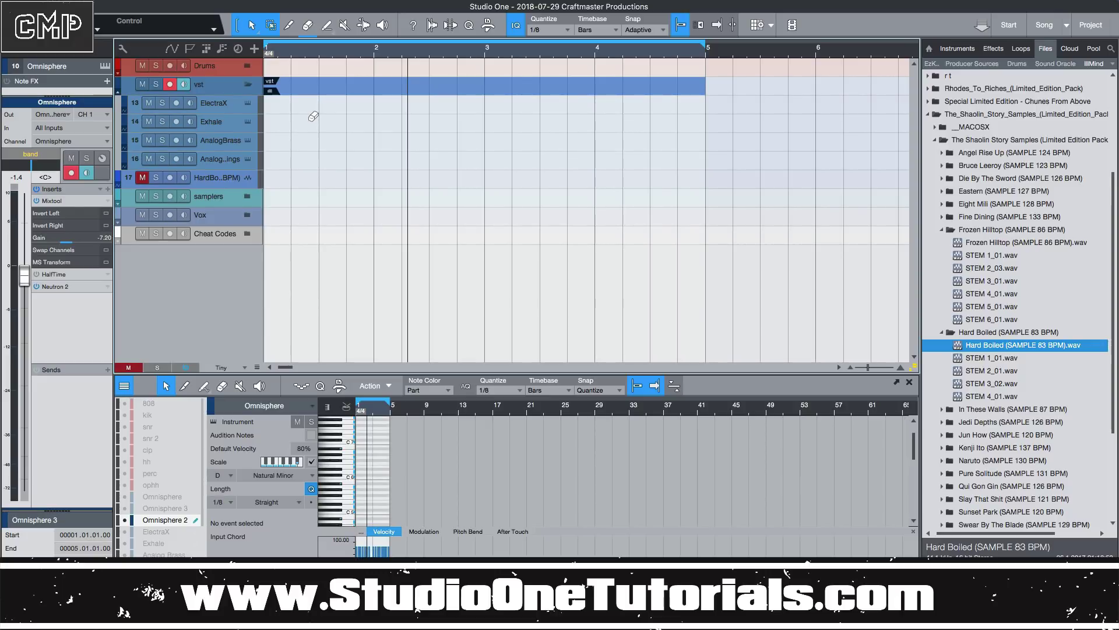
left_click(238, 111)
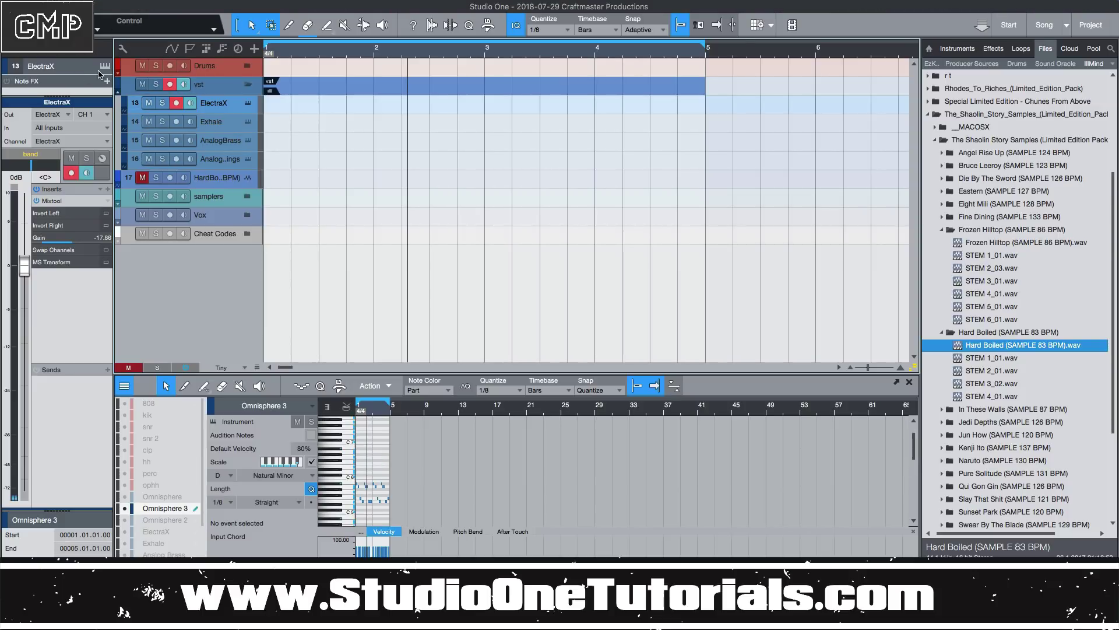
left_click(10, 55)
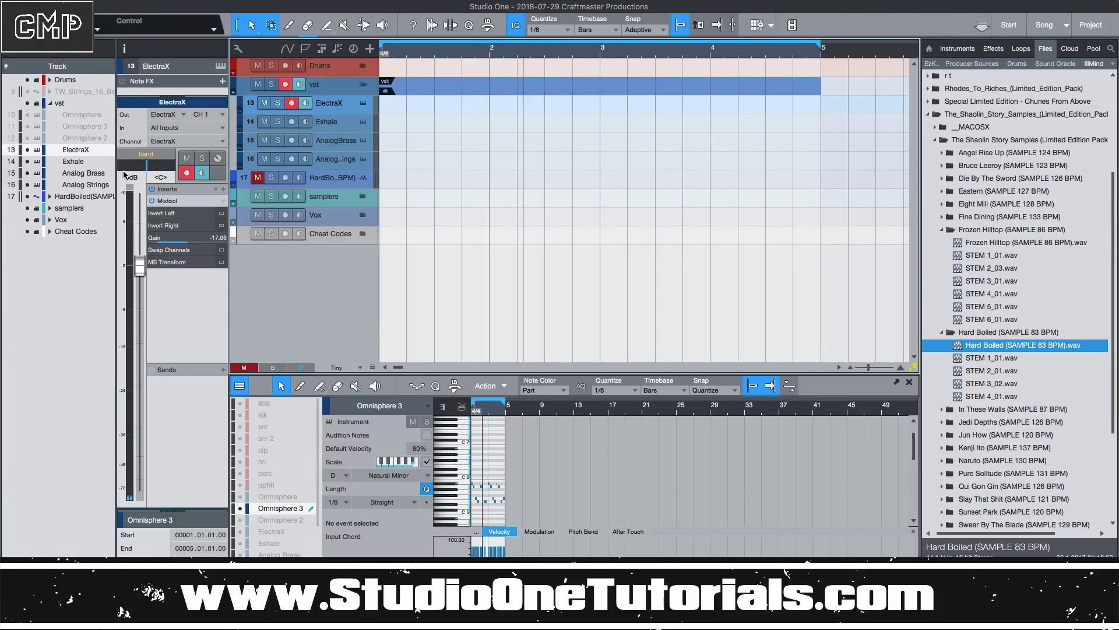
left_click_drag(28, 115, 30, 138)
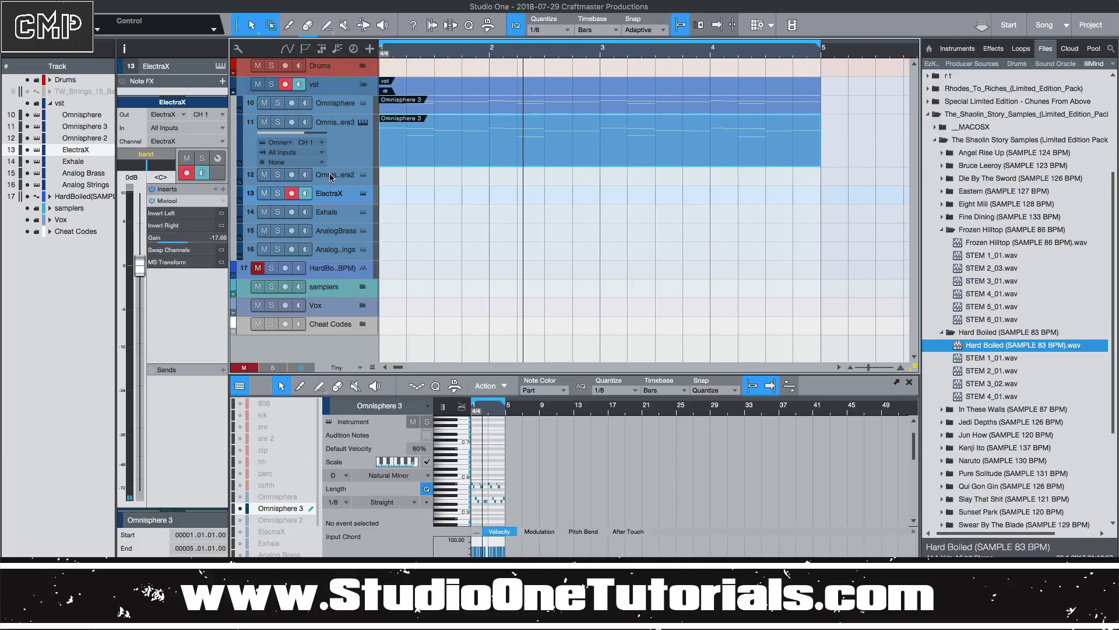
Step: Toggle the visibility of the Omnisphere, Omnisphere 3 and Omnisphere 2 tracks off and back on in the track list
left_click(82, 127)
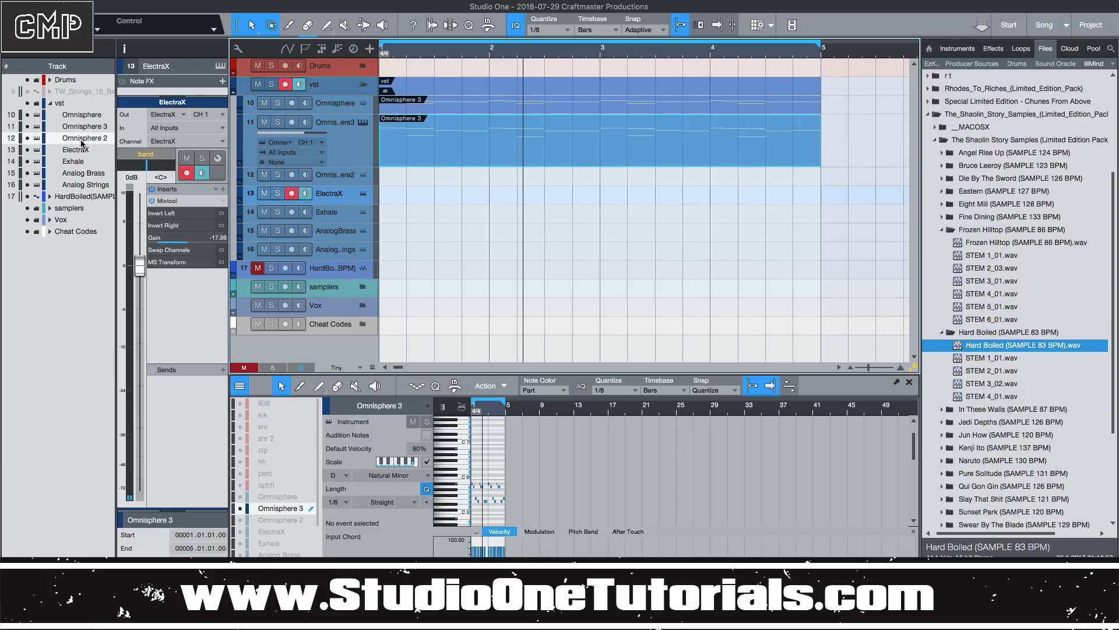
left_click(27, 116)
left_click(27, 115)
left_click(27, 126)
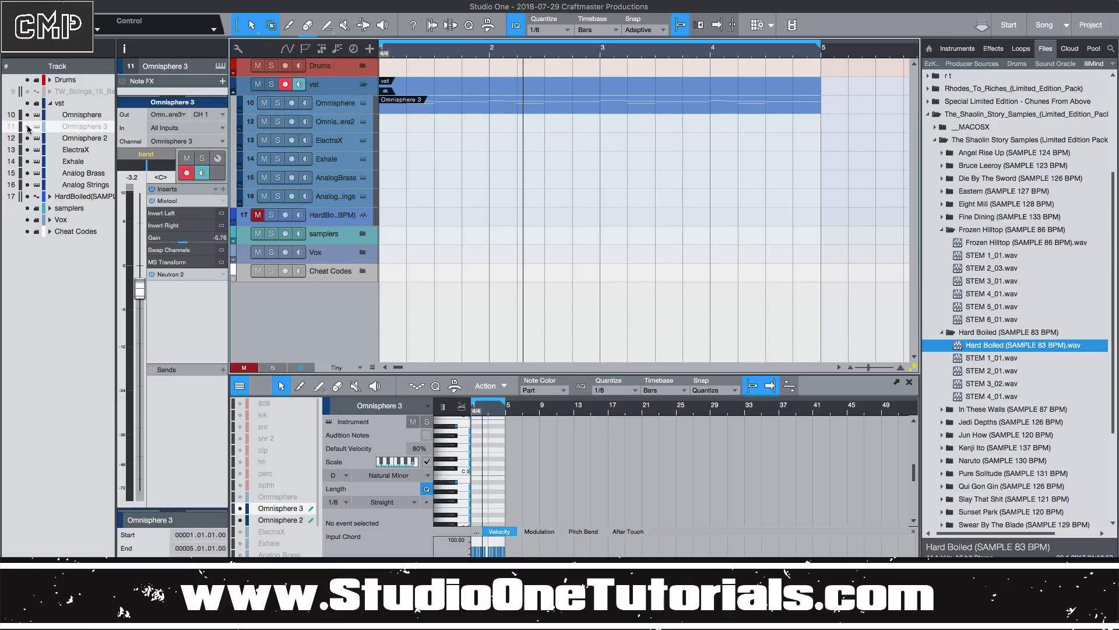
left_click(26, 126)
left_click(27, 137)
left_click(27, 137)
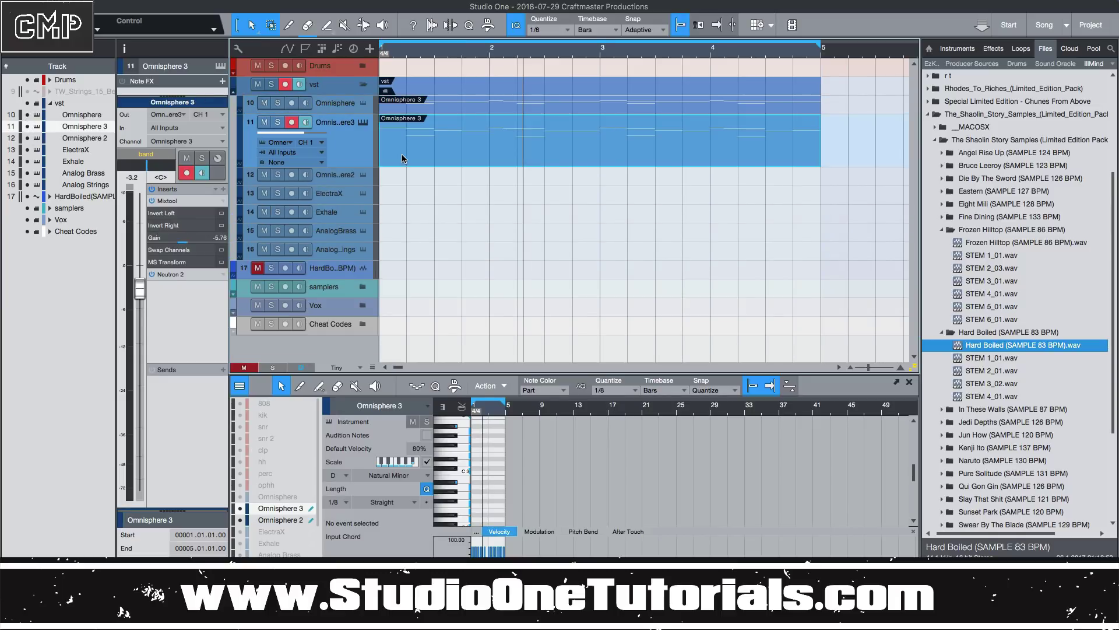
Step: Redo Copy Events to restore the part on the Omnisphere 2 track, and deselect it
left_click(146, 7)
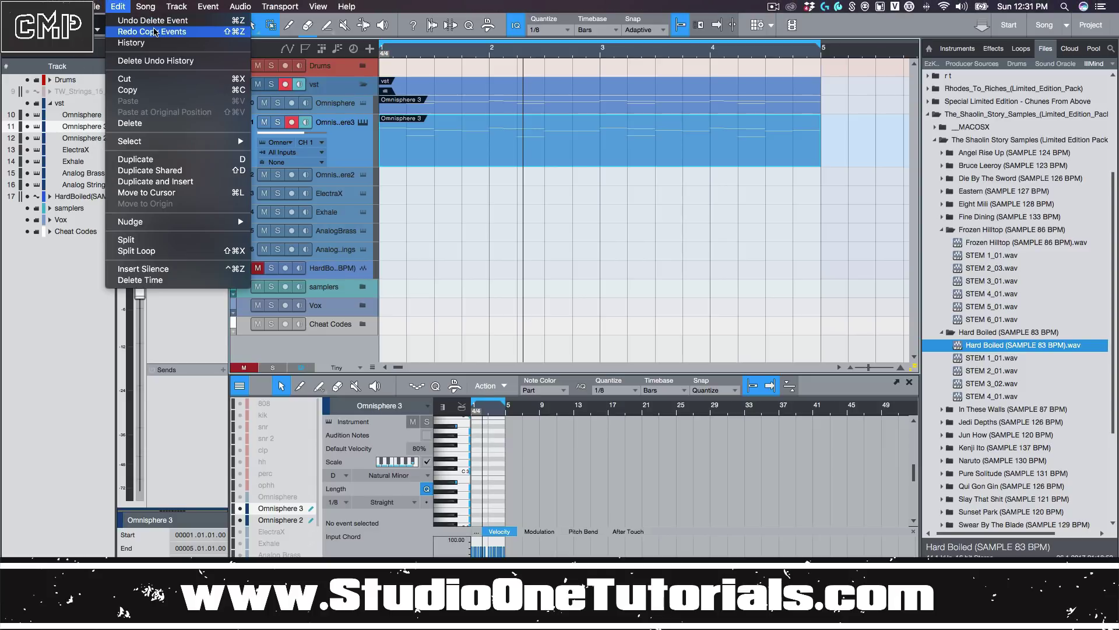
left_click(155, 31)
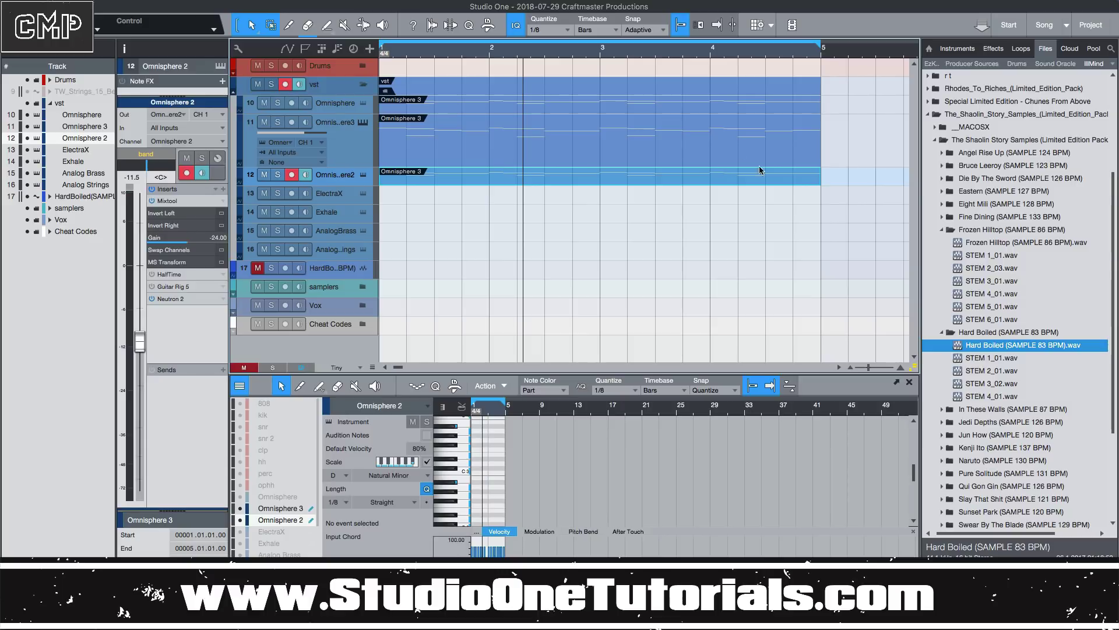
left_click(794, 236)
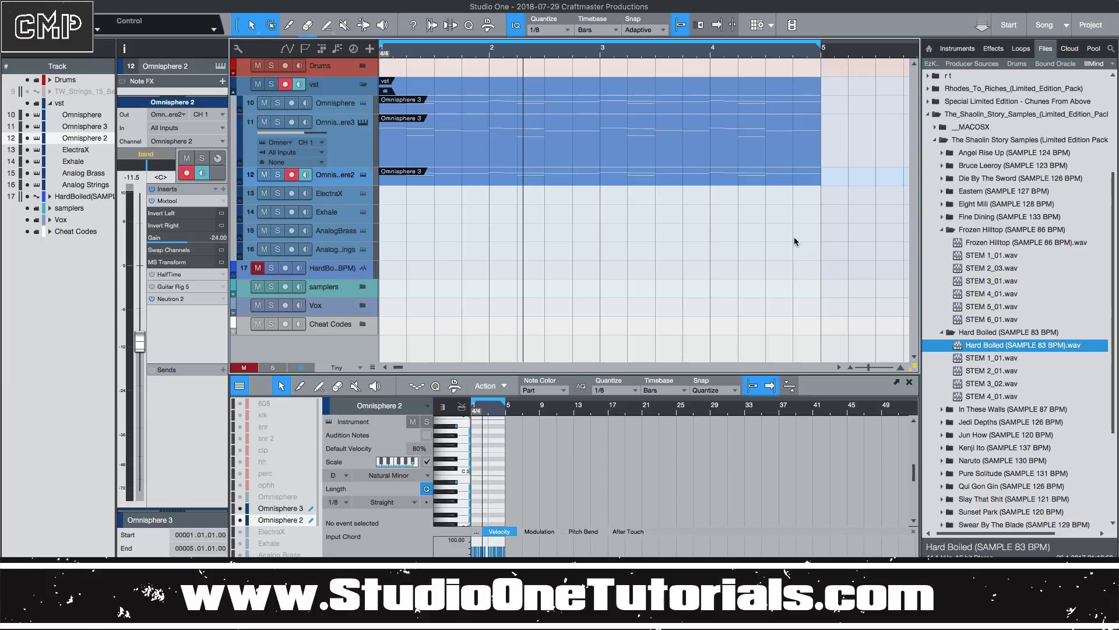
Step: Show the mixer console and enlarge it so that the full insert list of the band bus can be read
key("space")
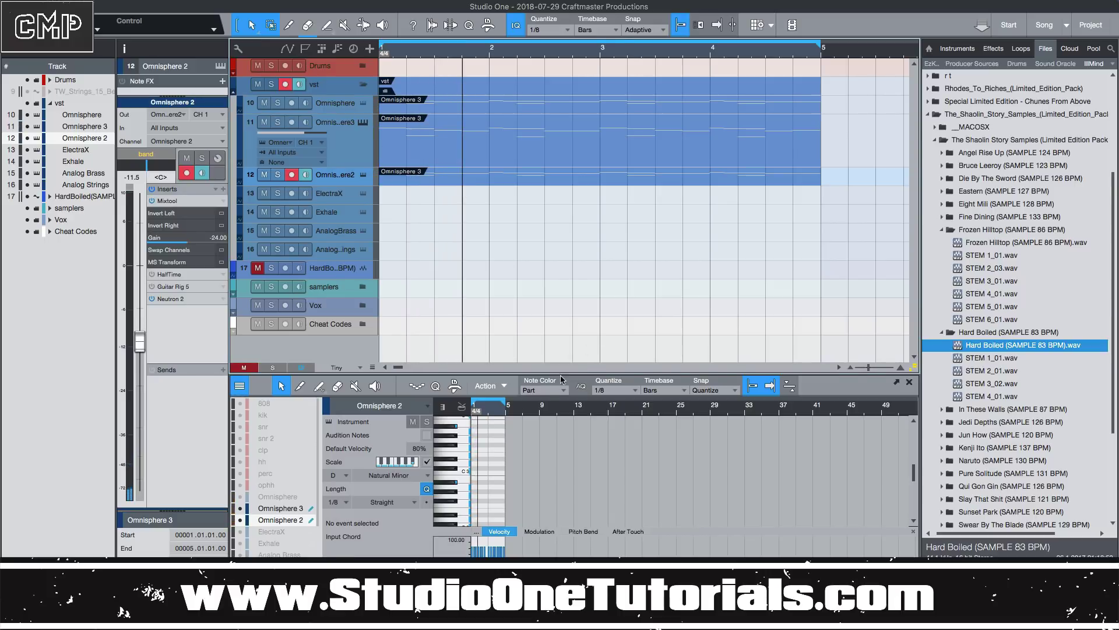
key("F3")
scroll(660, 452, "right", 5)
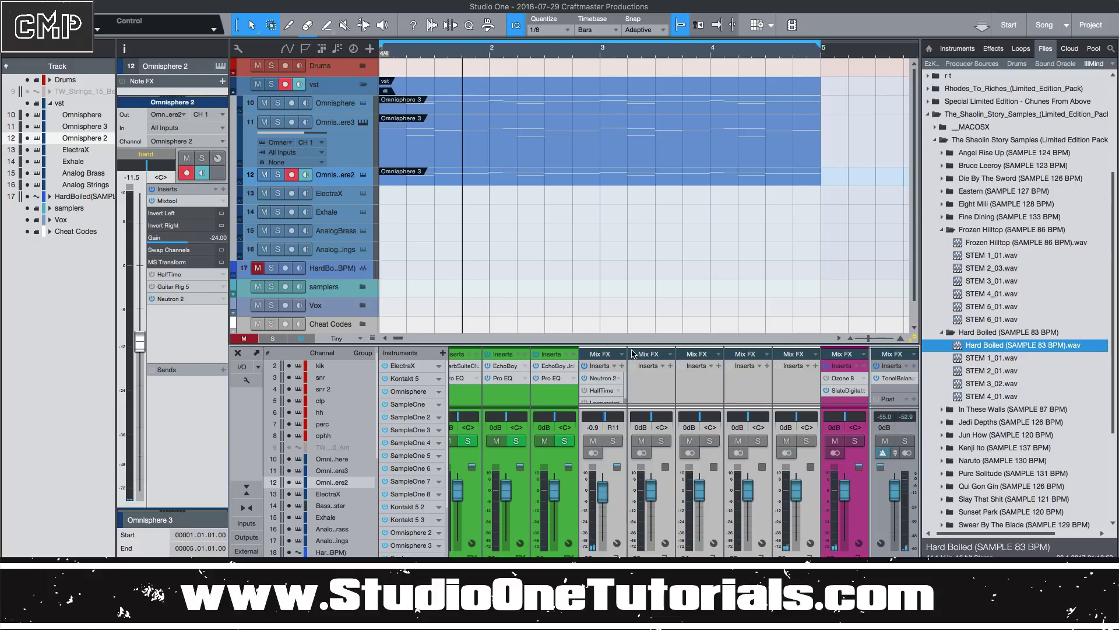
left_click_drag(633, 344, 632, 283)
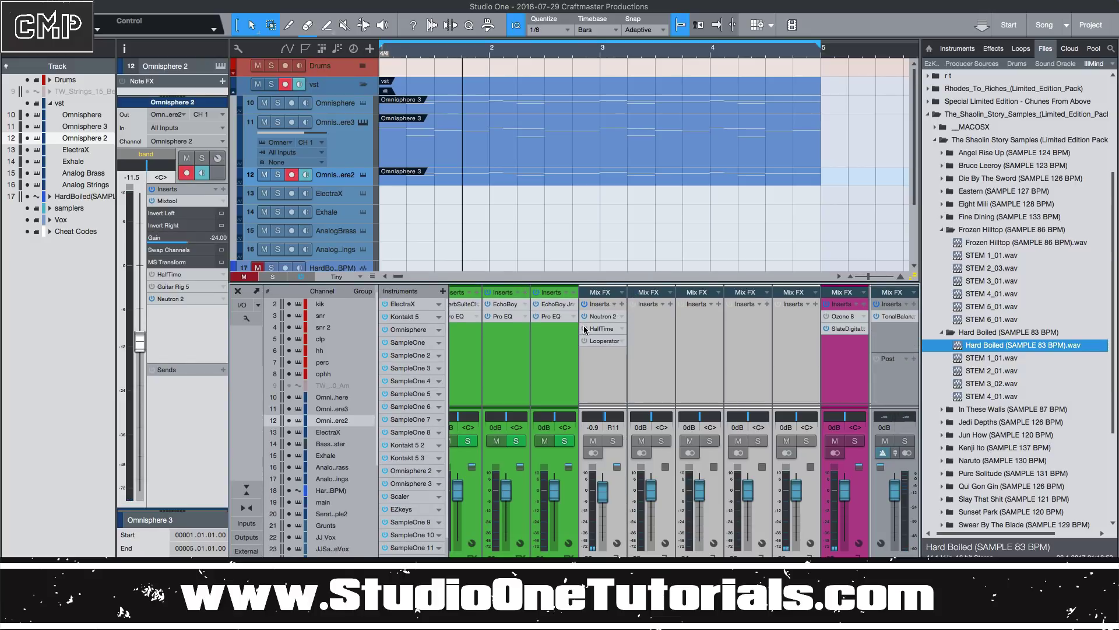
Step: Open Looperator on the band bus during playback and assign the first cassette-icon effect to FX 1 at step 16
key("space")
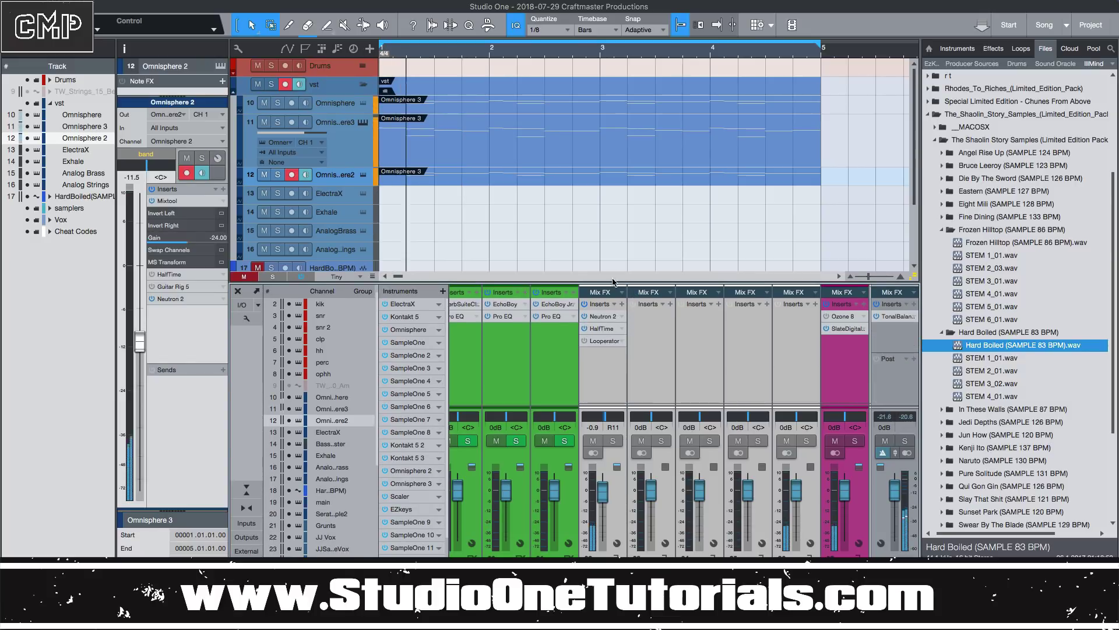
left_click(608, 342)
left_click(760, 380)
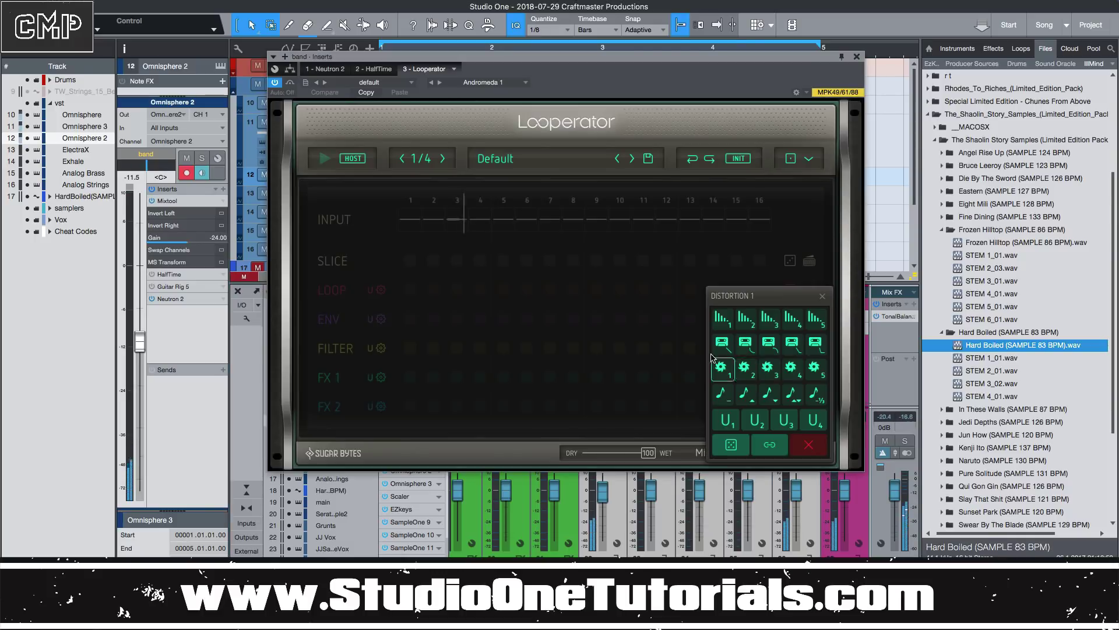
left_click(718, 345)
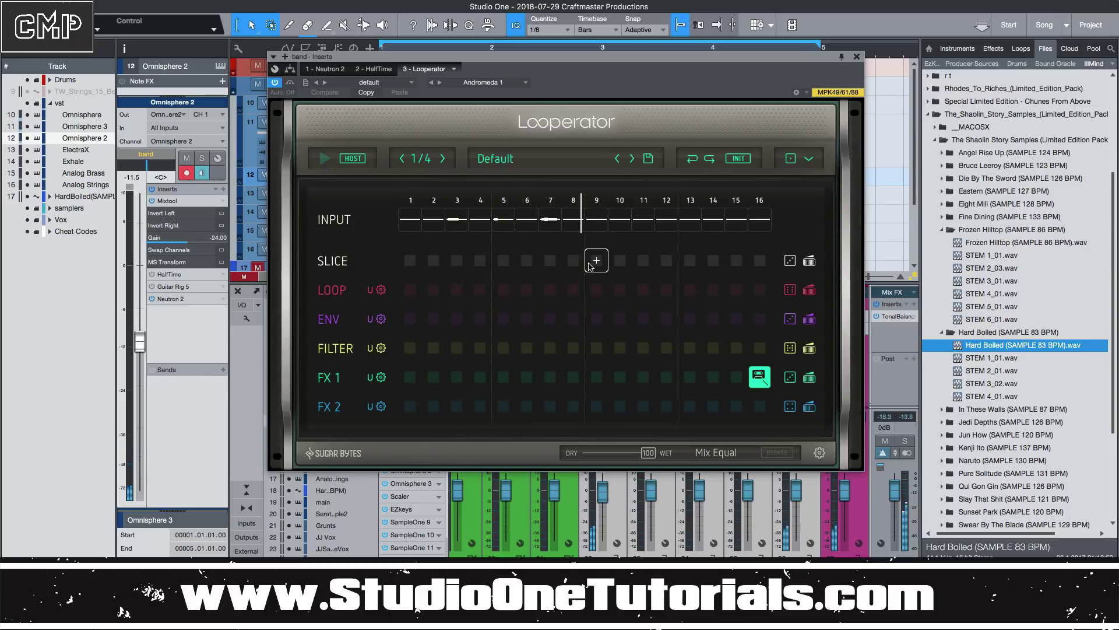
Step: Assign slice 1 to steps 13, 14 and 15 of Looperator's Slice row
left_click(689, 260)
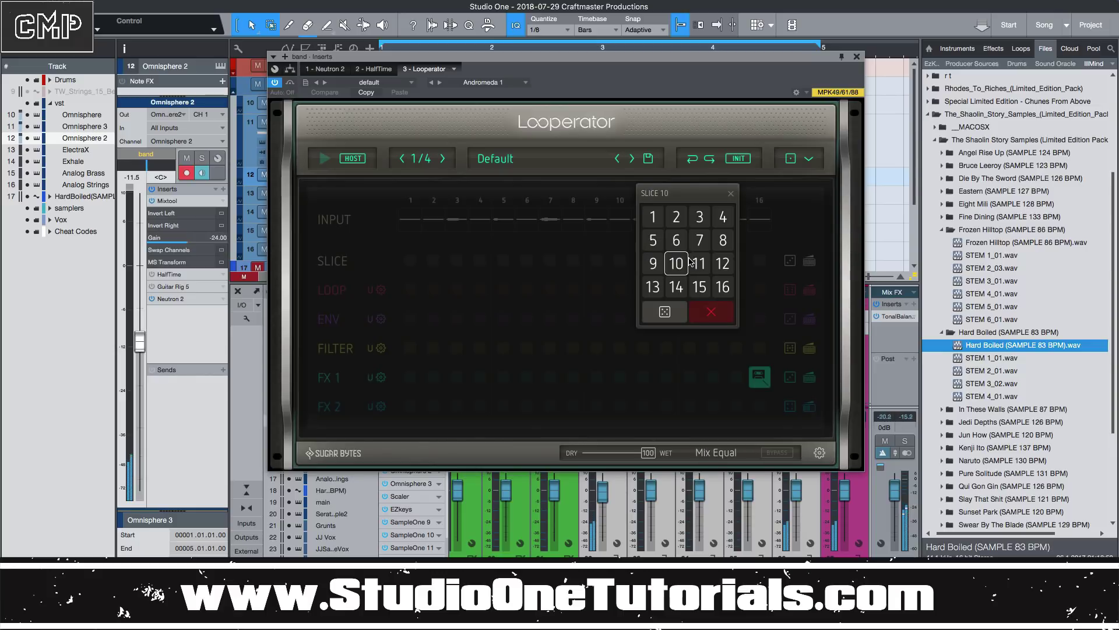
left_click(653, 217)
left_click(712, 260)
left_click(675, 209)
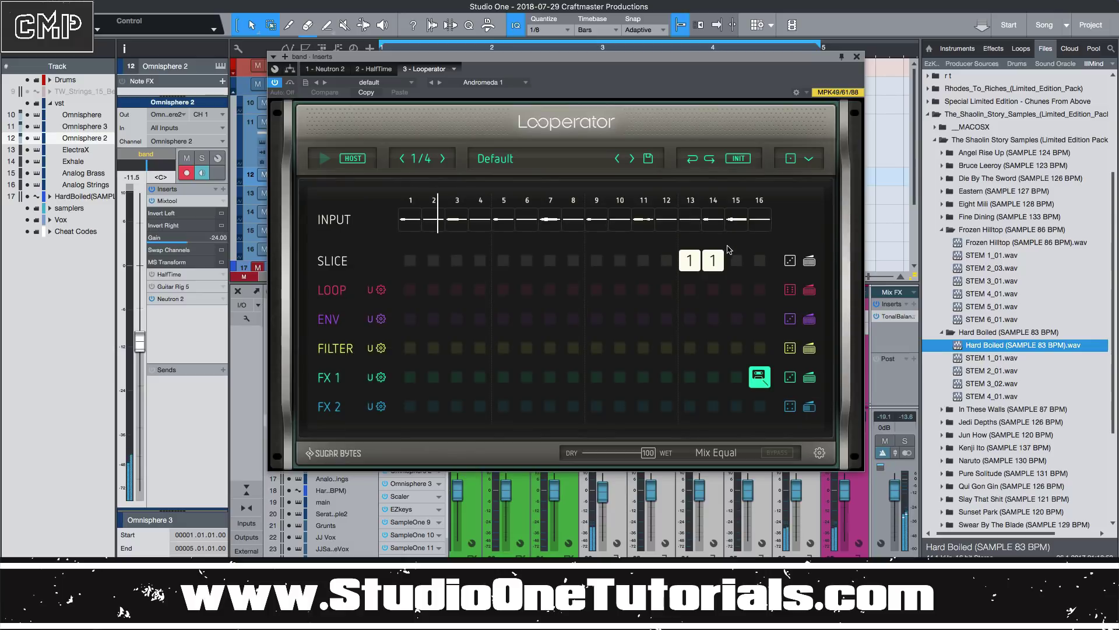
left_click(736, 261)
left_click(698, 210)
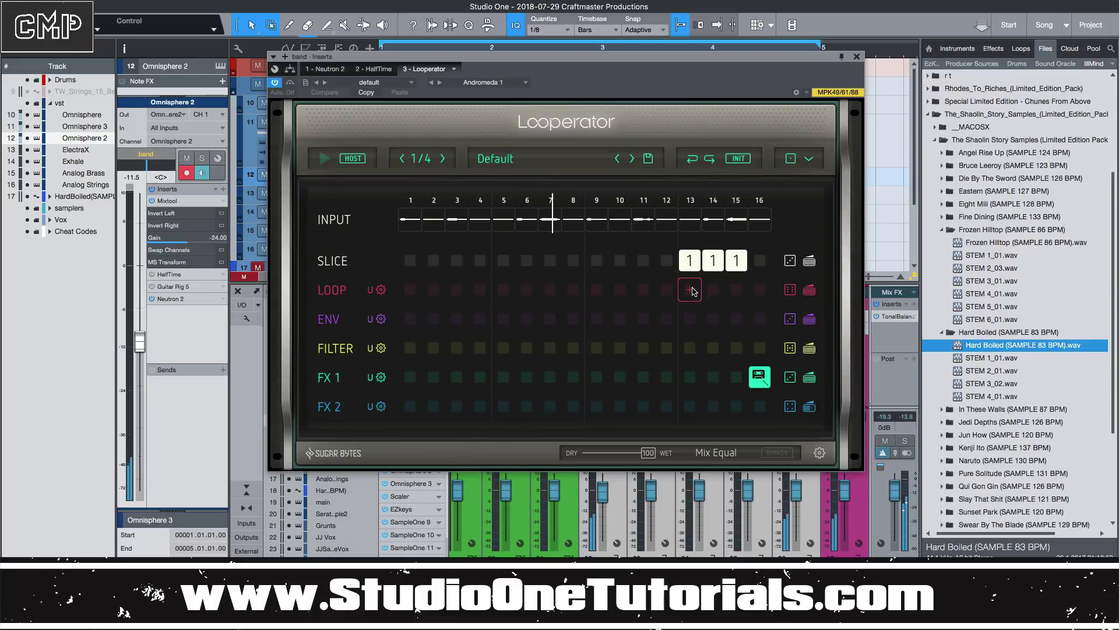
Step: Add the bow-tie-shaped Loop effect at step 13 in Looperator and link it through step 15
left_click(689, 290)
left_click(659, 318)
left_click_drag(701, 305, 736, 299)
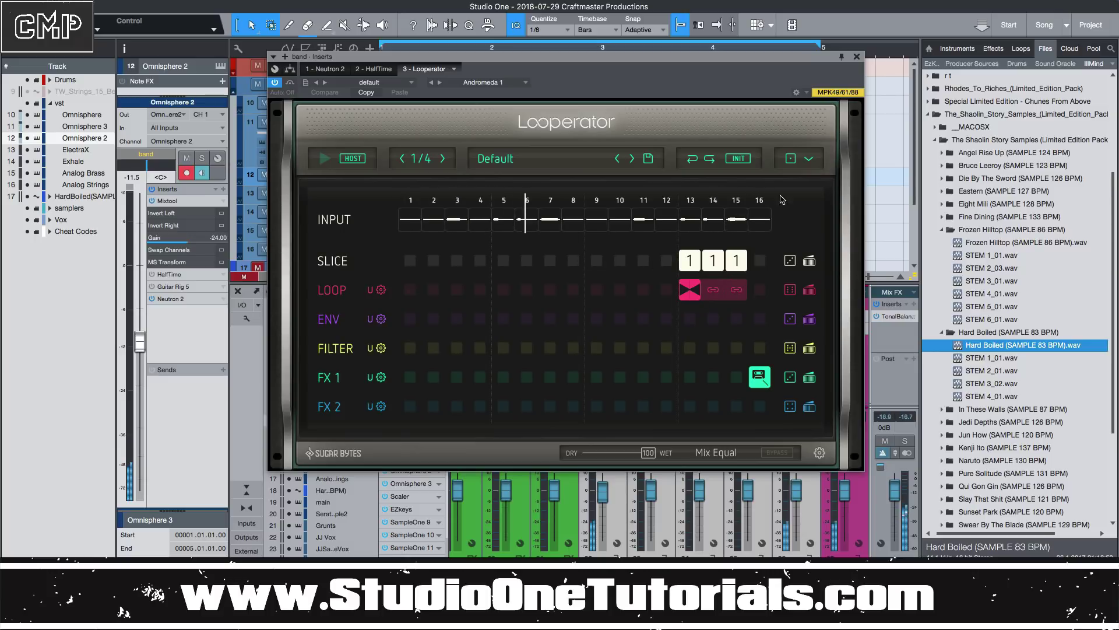
Step: Assign the vowel E filter to step 1 of Looperator's Filter row and link it through step 16
left_click(411, 348)
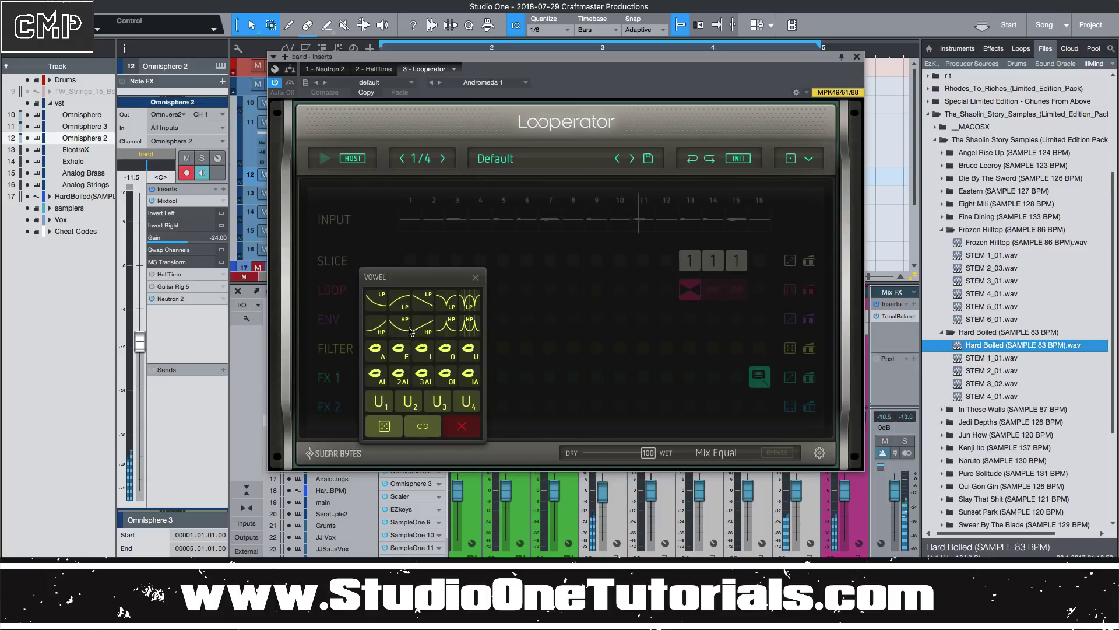
left_click(396, 318)
left_click_drag(420, 348, 597, 348)
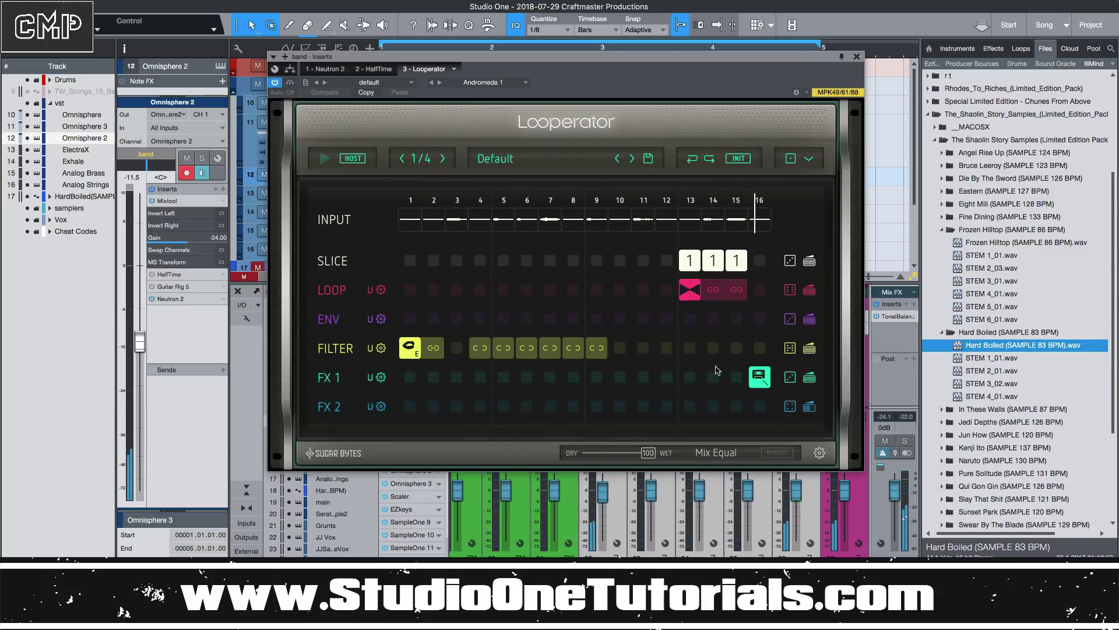
left_click_drag(737, 348, 759, 348)
left_click_drag(439, 352, 736, 348)
Step: Audition the Looperator pattern on the band bus, stop playback and close the plug-in window
key("space")
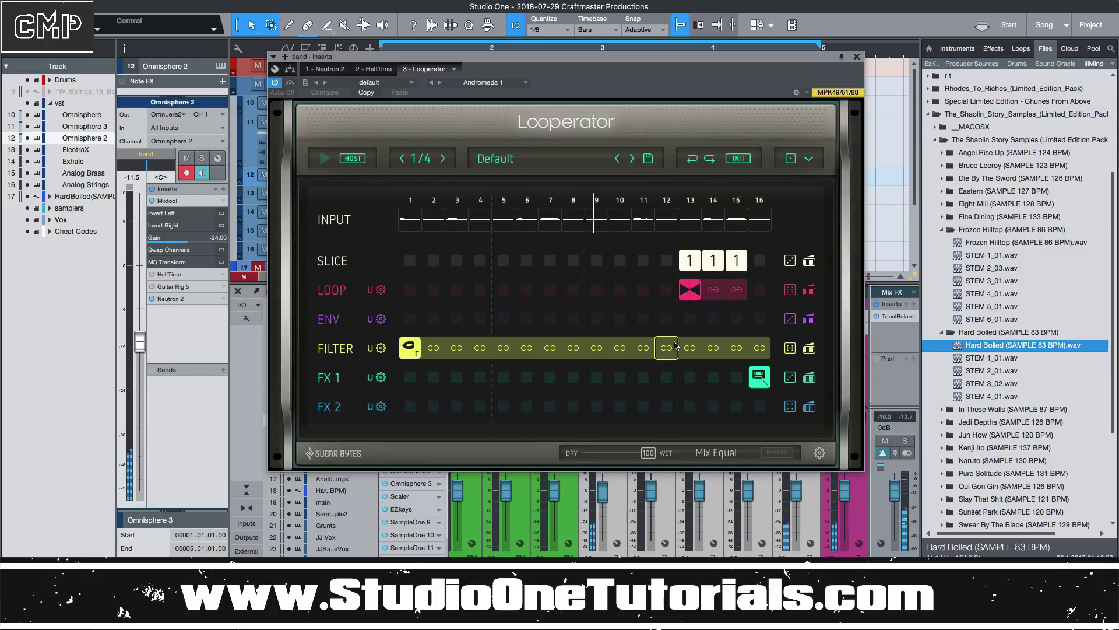
key("space")
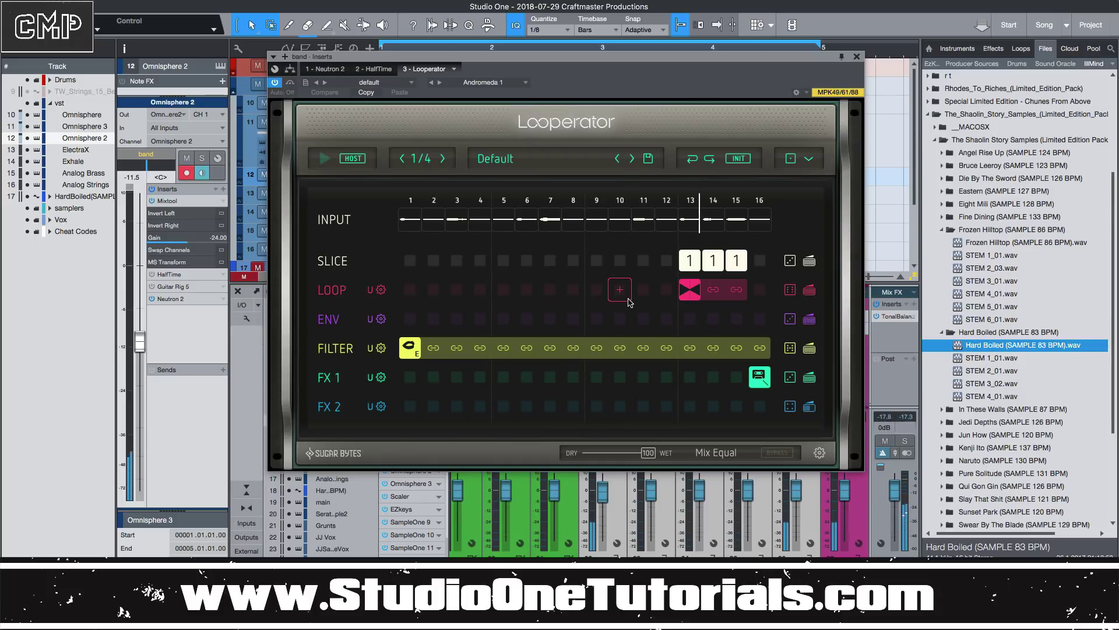
key("space")
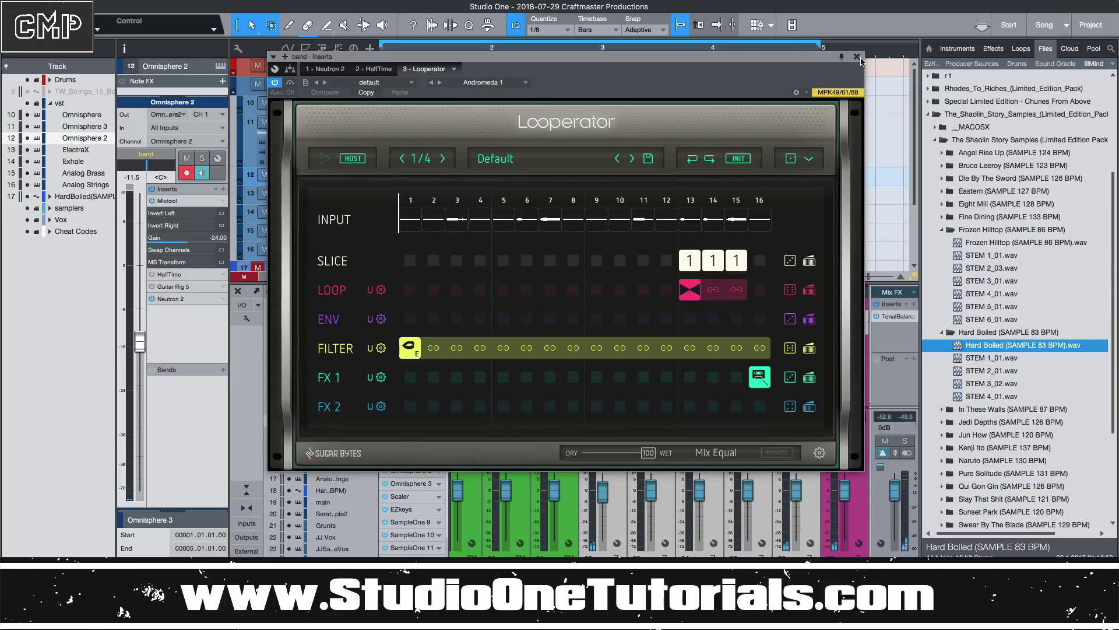
left_click(856, 56)
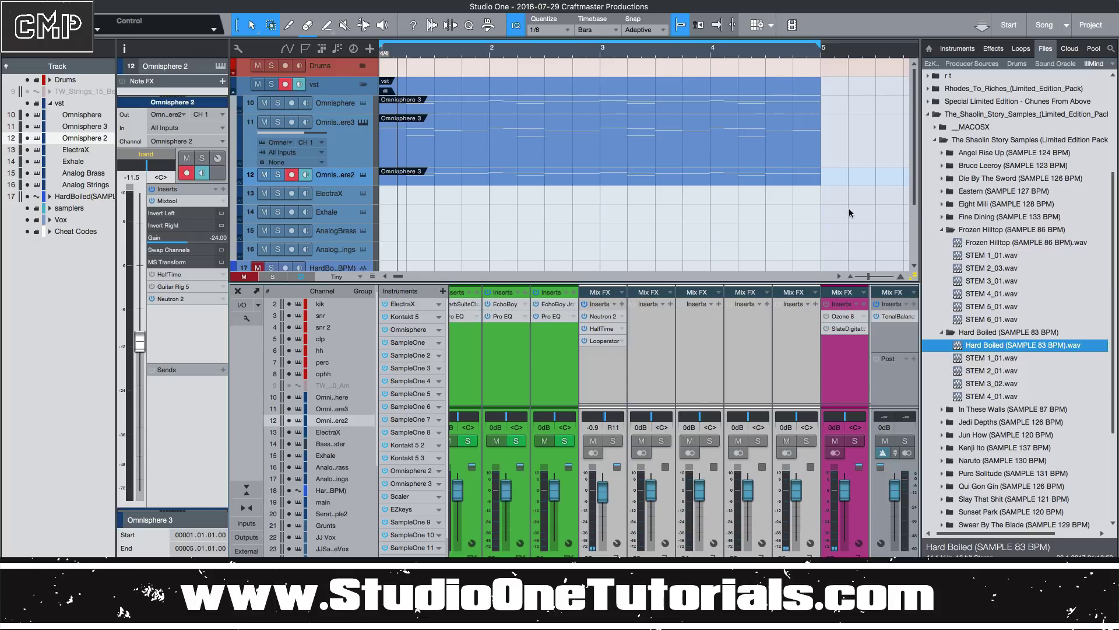
Step: Select the parts on the three Omnisphere tracks and examine the Event operations available for bouncing them
left_click_drag(824, 200, 366, 92)
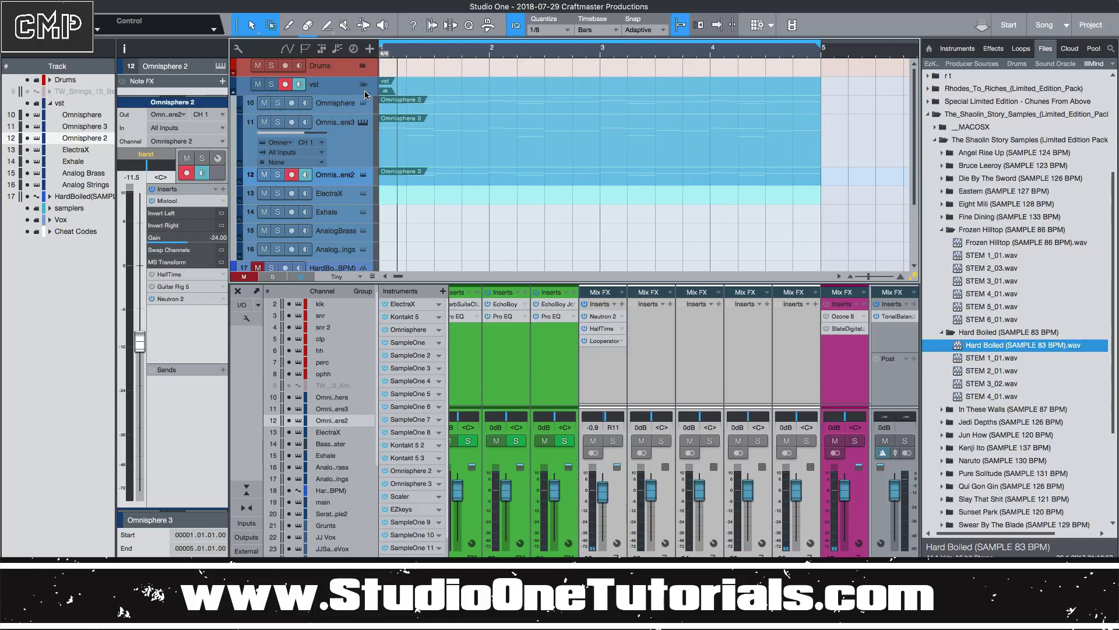
right_click(404, 111)
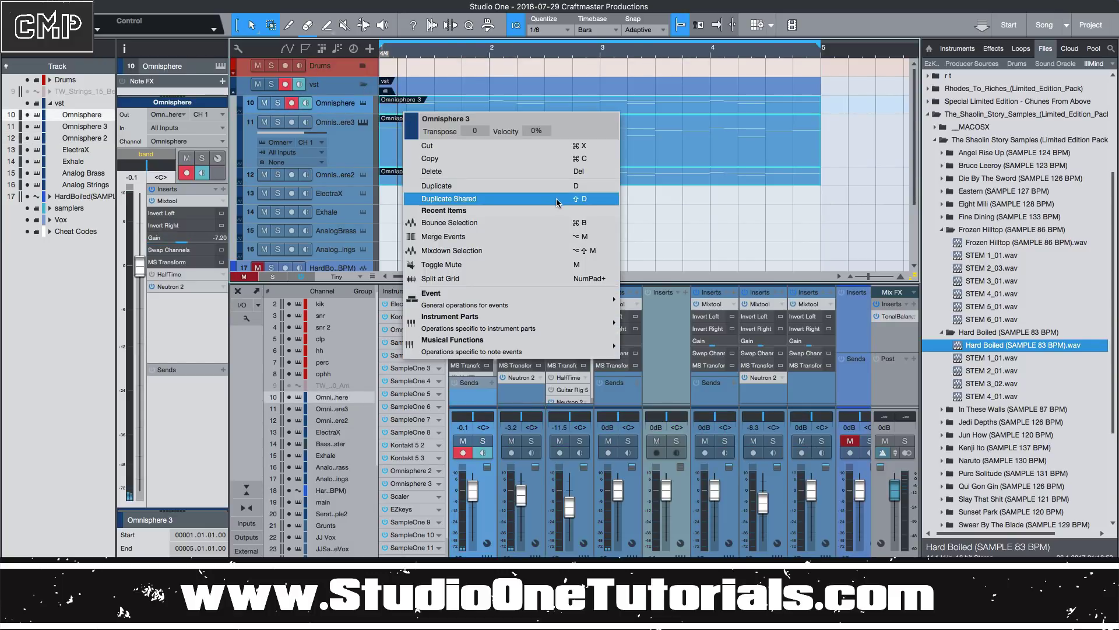
mouse_move(511, 295)
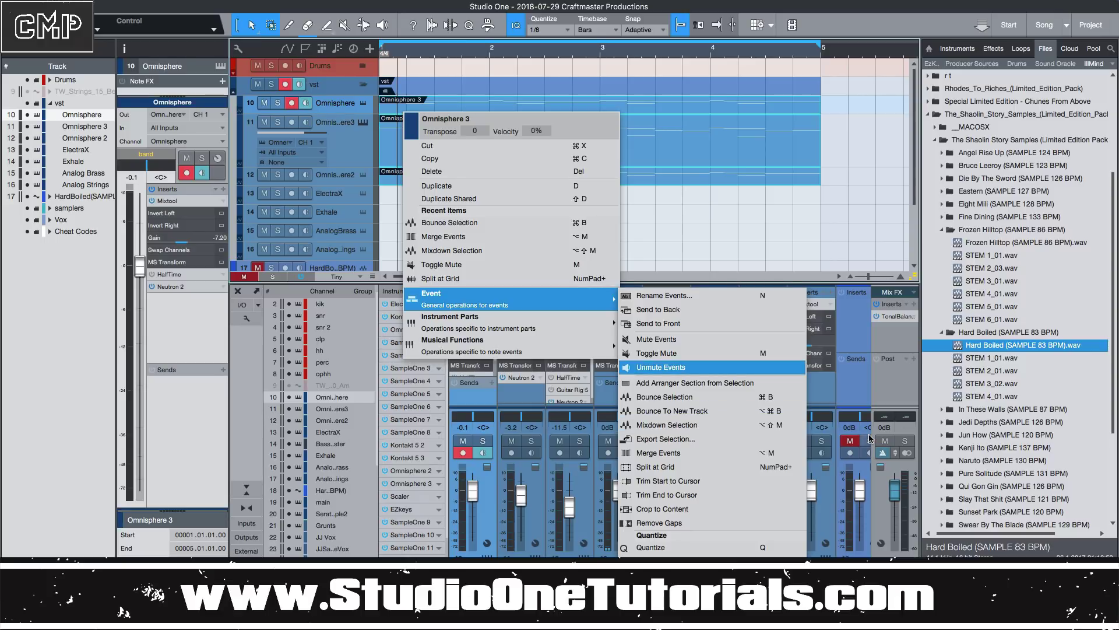
left_click(876, 233)
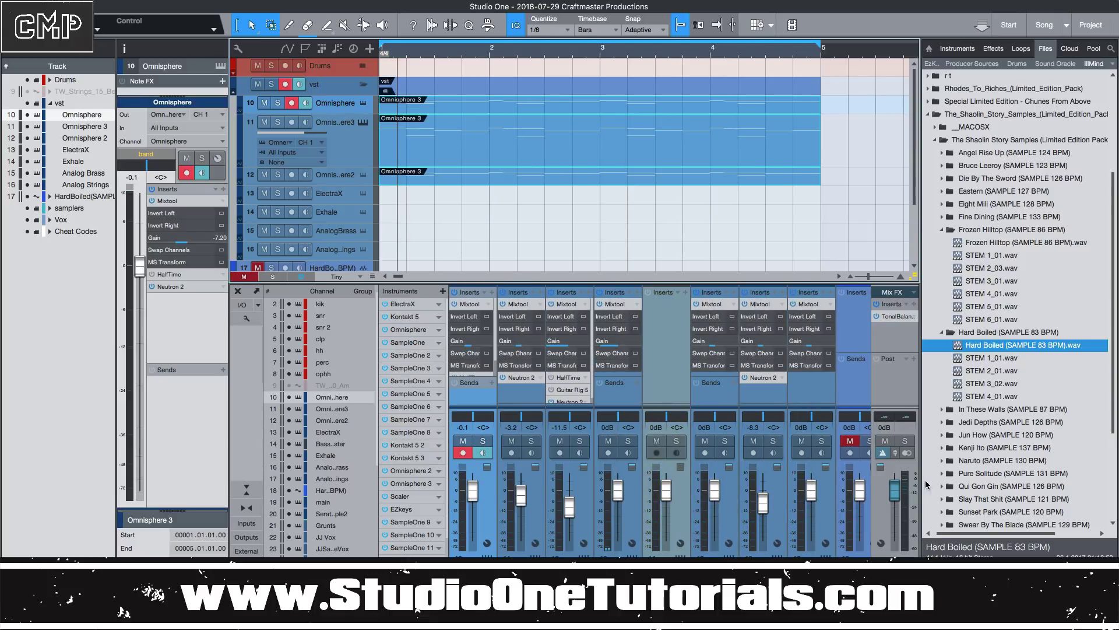
Step: Render the parts on the three Omnisphere tracks to a new audio track with Mixdown Selection
scroll(659, 419, "right", 5)
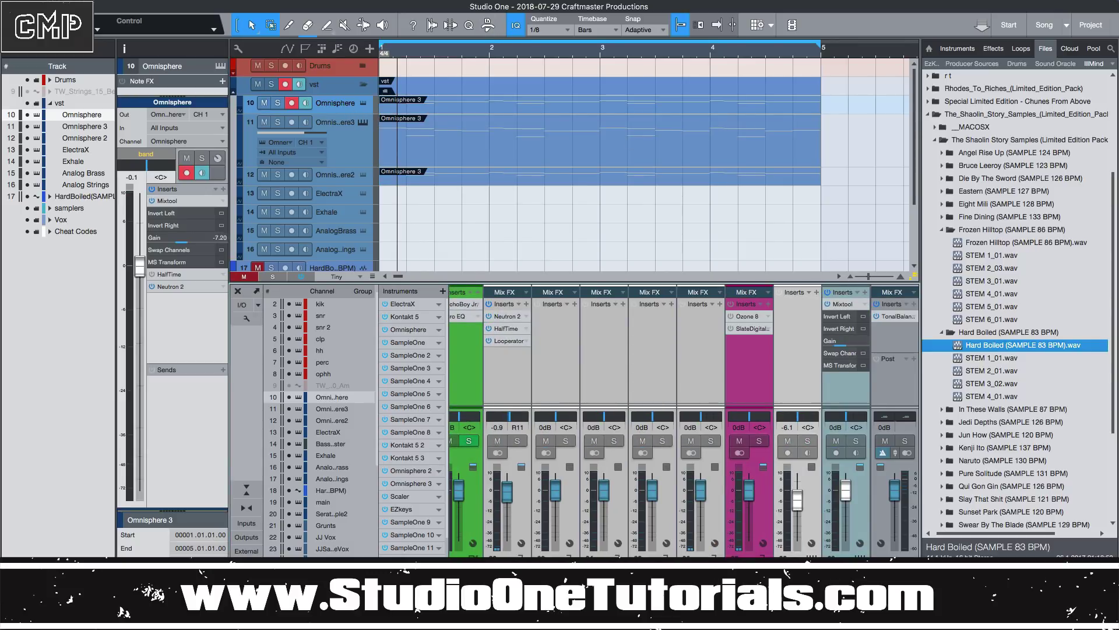
scroll(658, 419, "left", 5)
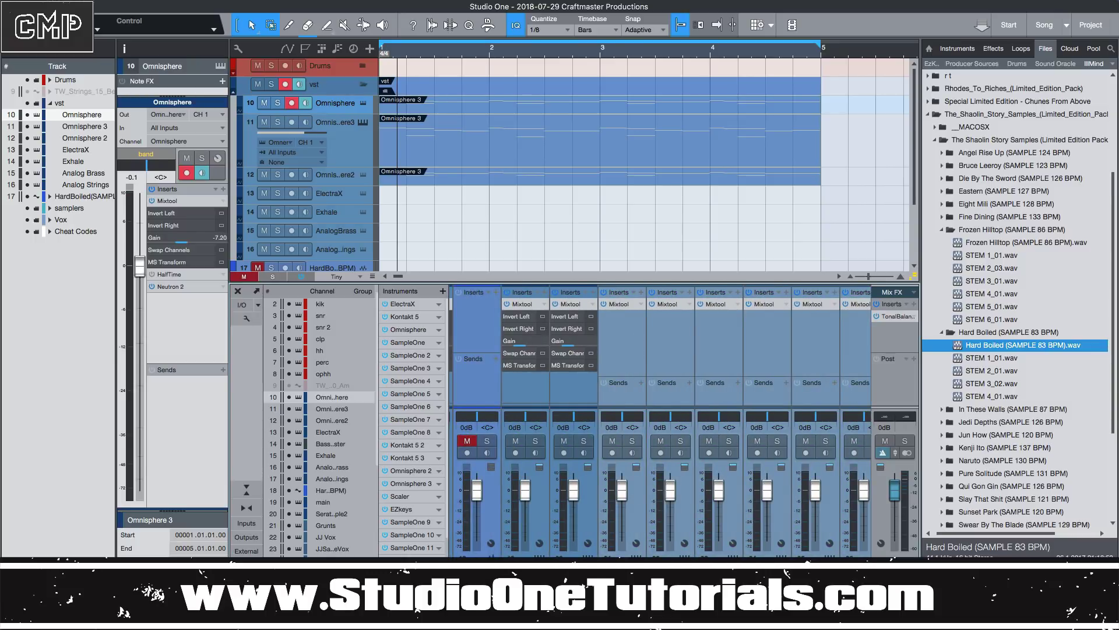
scroll(658, 420, "right", 5)
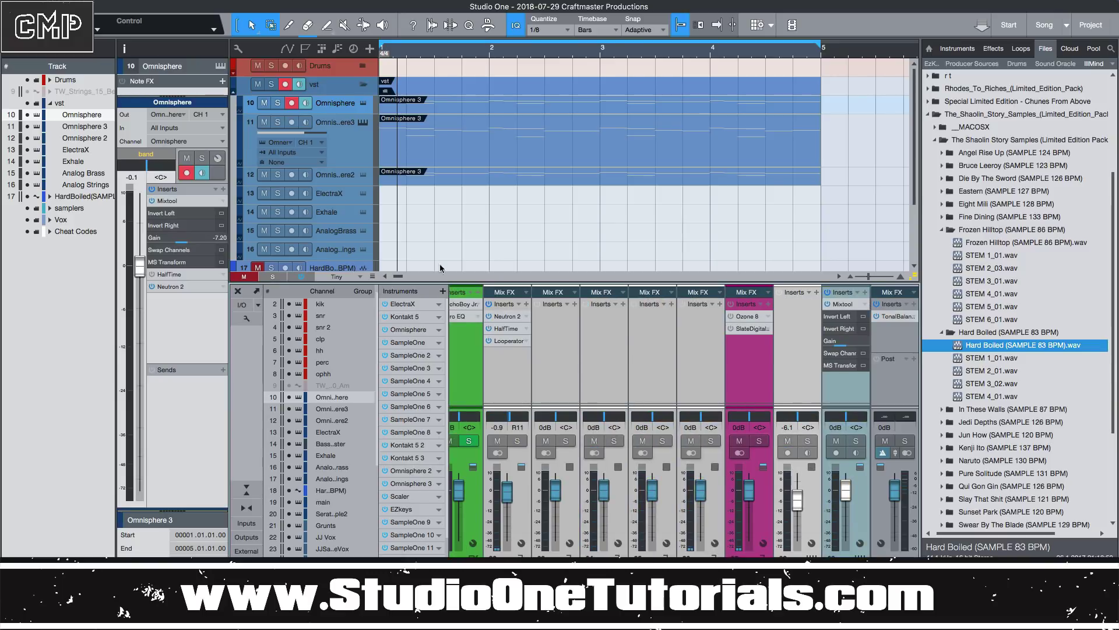
left_click_drag(834, 201, 382, 96)
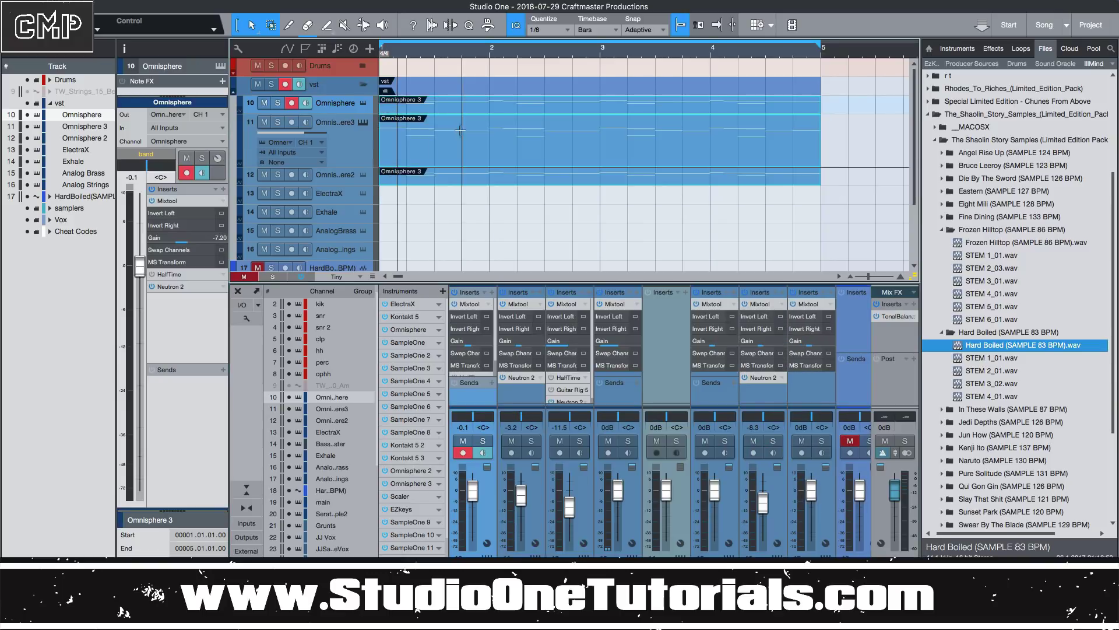
right_click(552, 178)
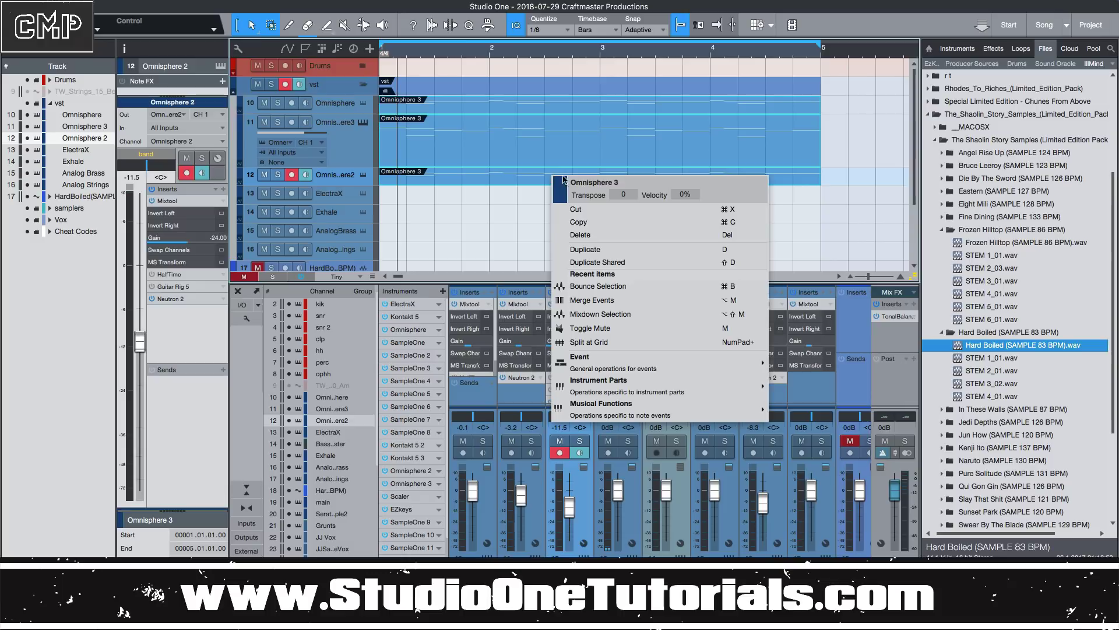
left_click(623, 316)
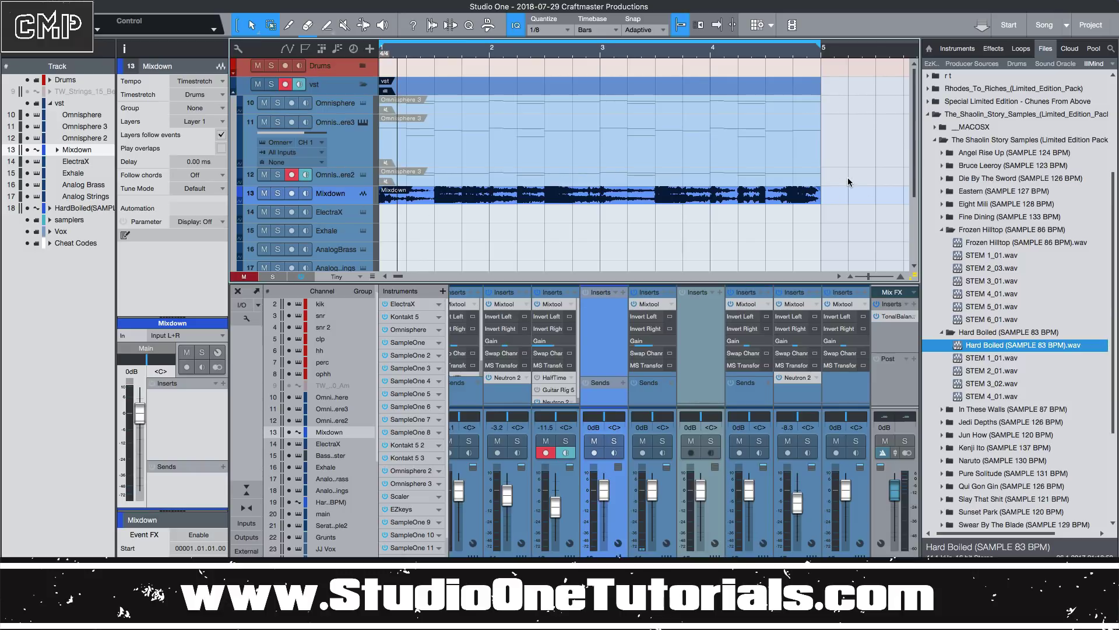
Step: Bypass Looperator on the band bus and view its step pattern in the plug-in window
left_click_drag(845, 179, 395, 110)
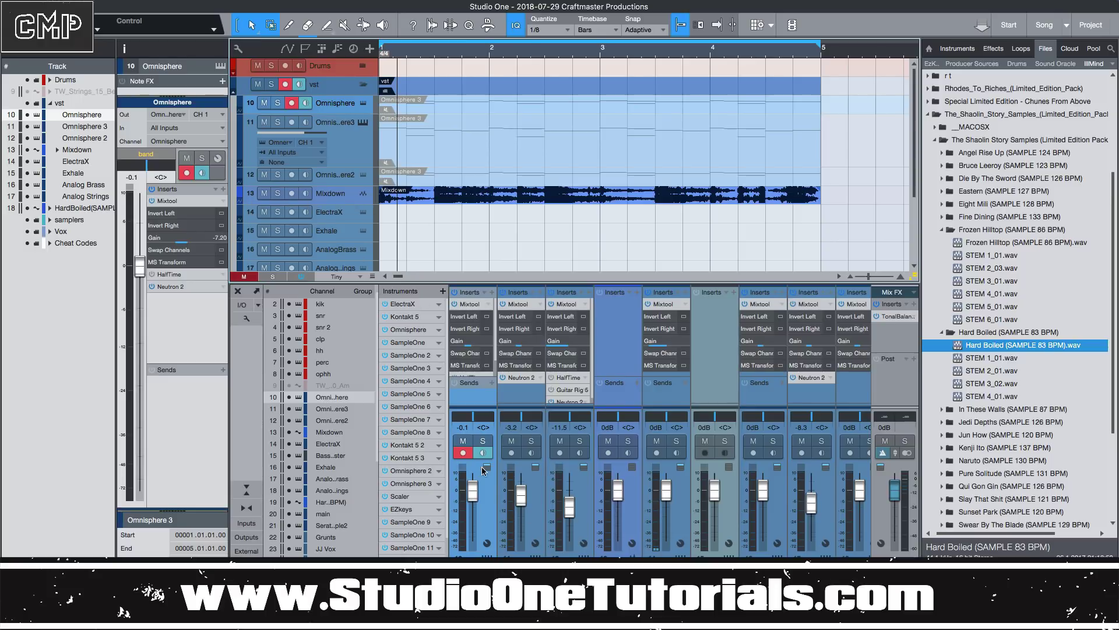
scroll(483, 469, "left", 8)
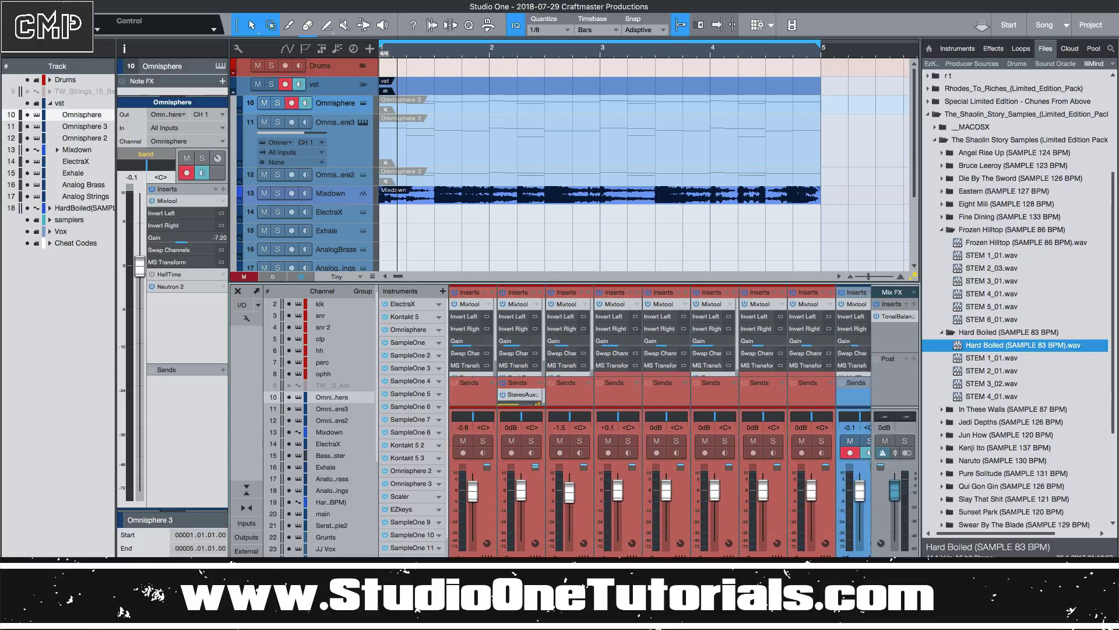
scroll(639, 314, "right", 10)
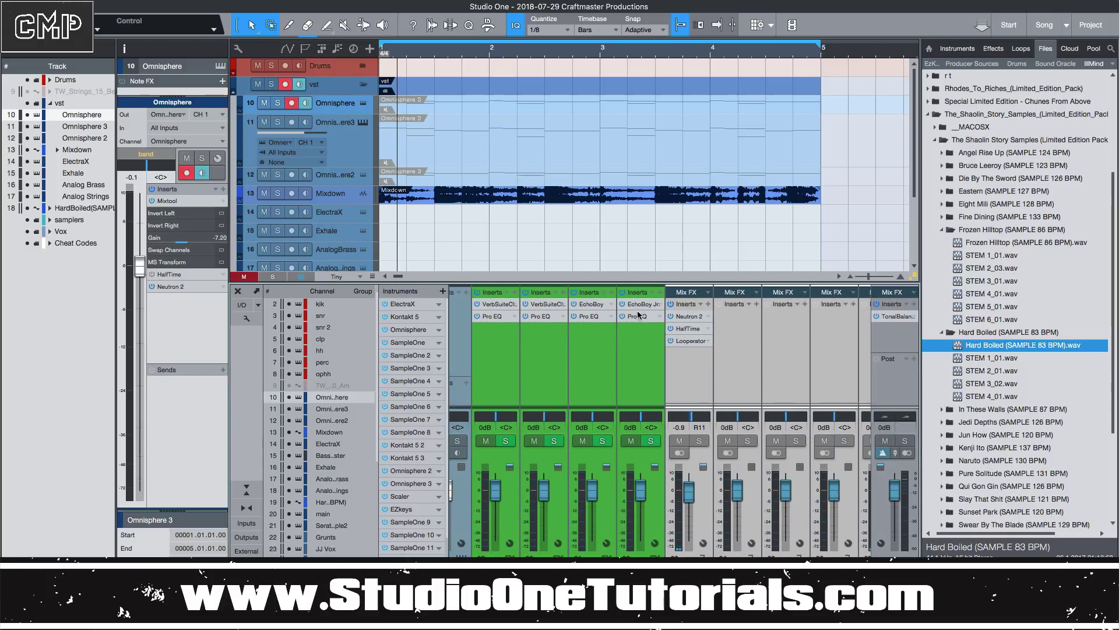
left_click(671, 340)
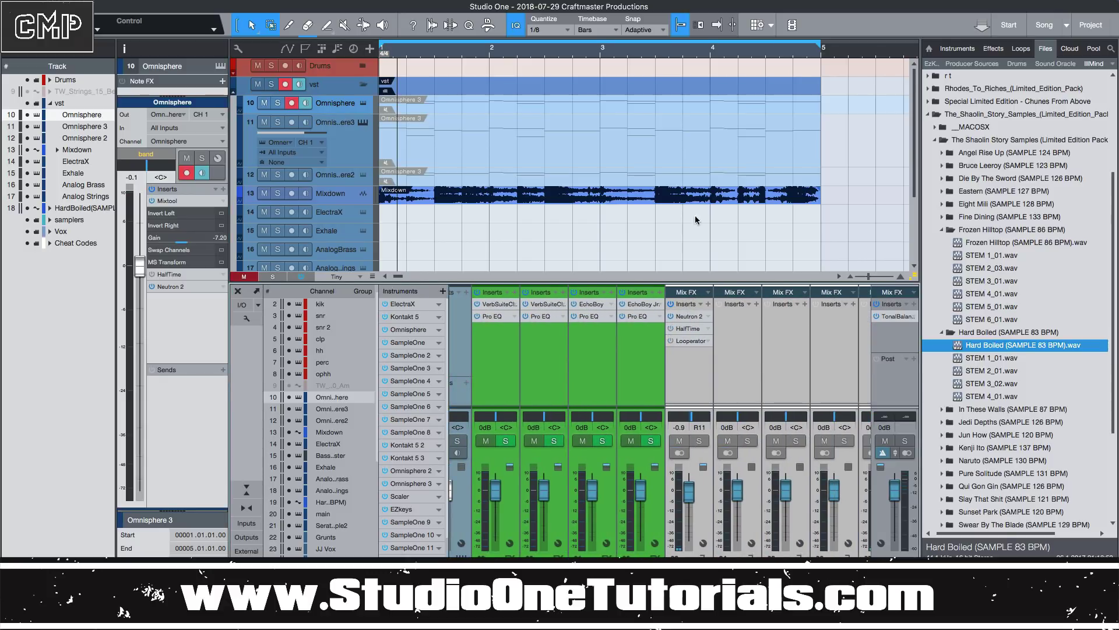
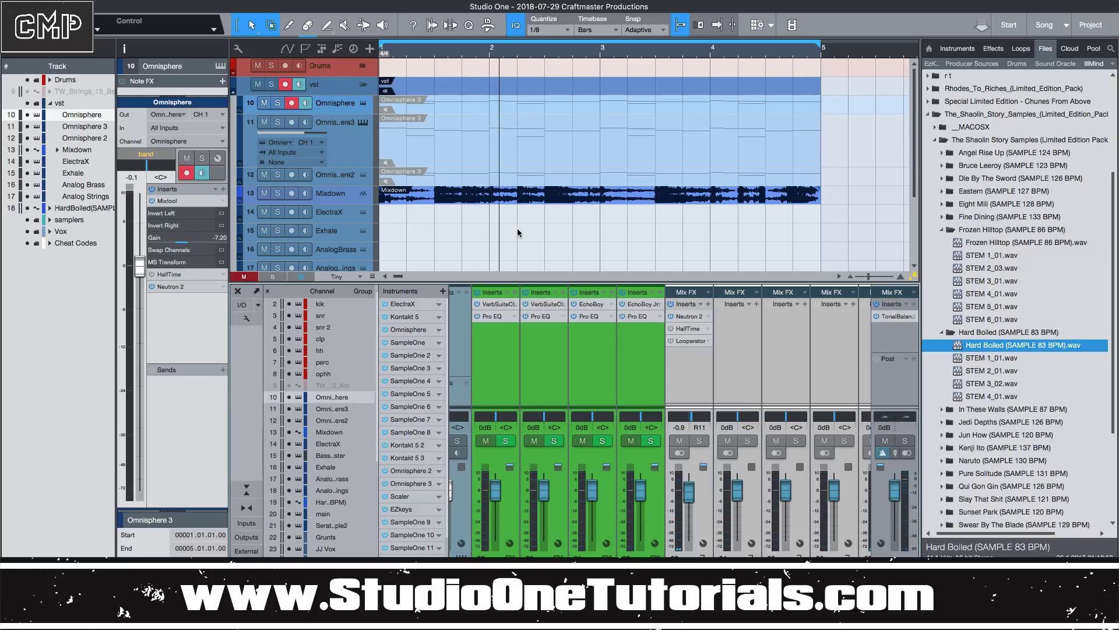
left_click(698, 341)
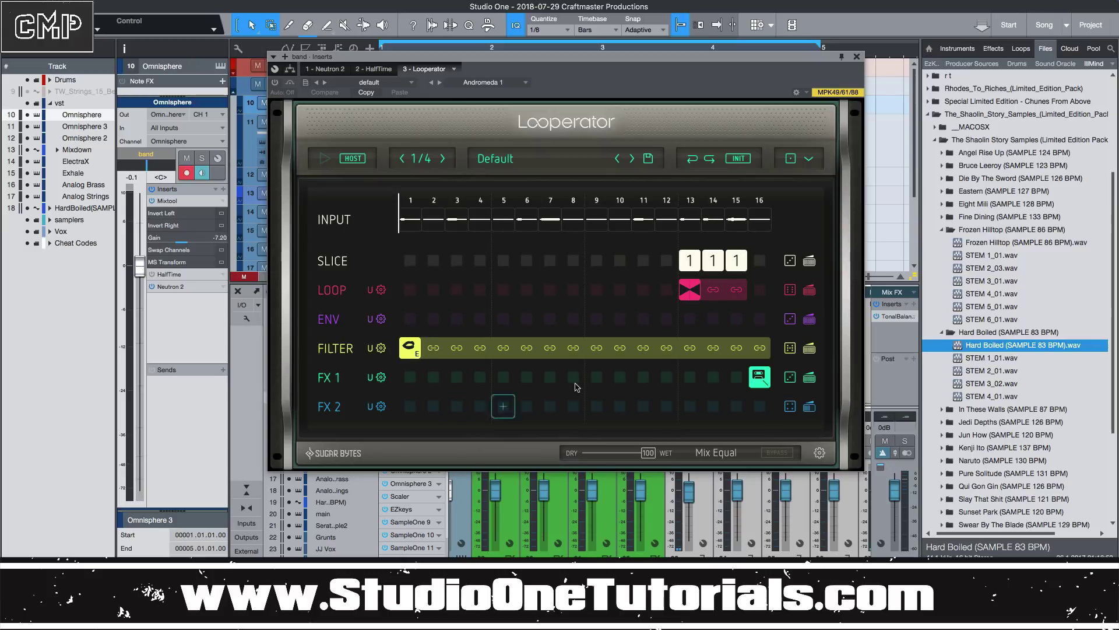
left_click(857, 57)
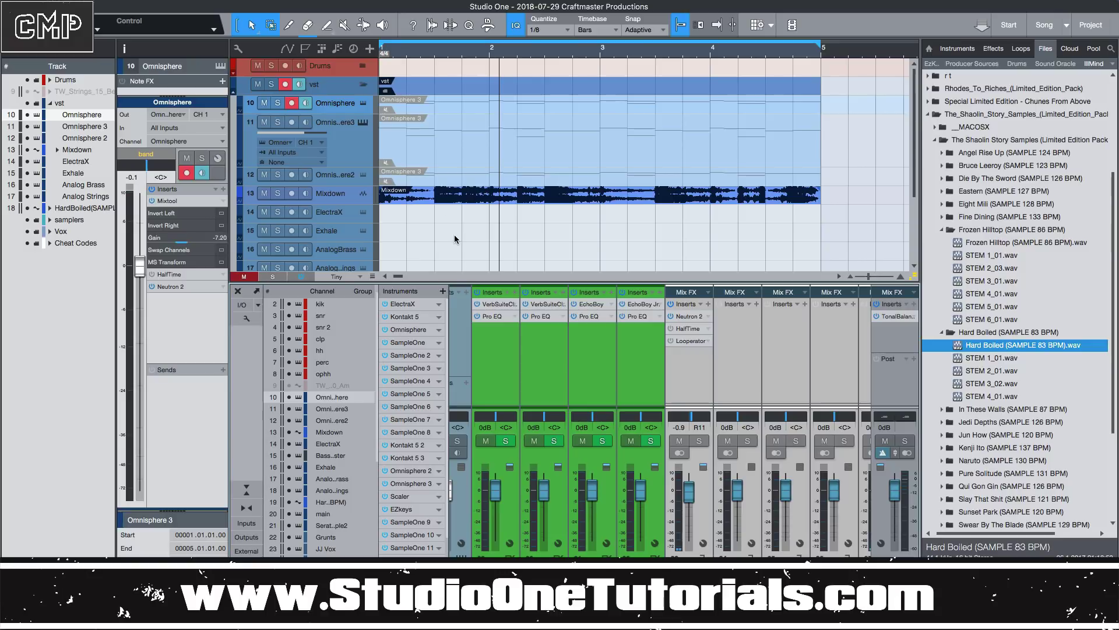
Step: Enlarge the tracks, reverse the Mixdown audio event, audition it and undo the reversal
scroll(467, 201, "up", 3)
scroll(493, 204, "down", 3)
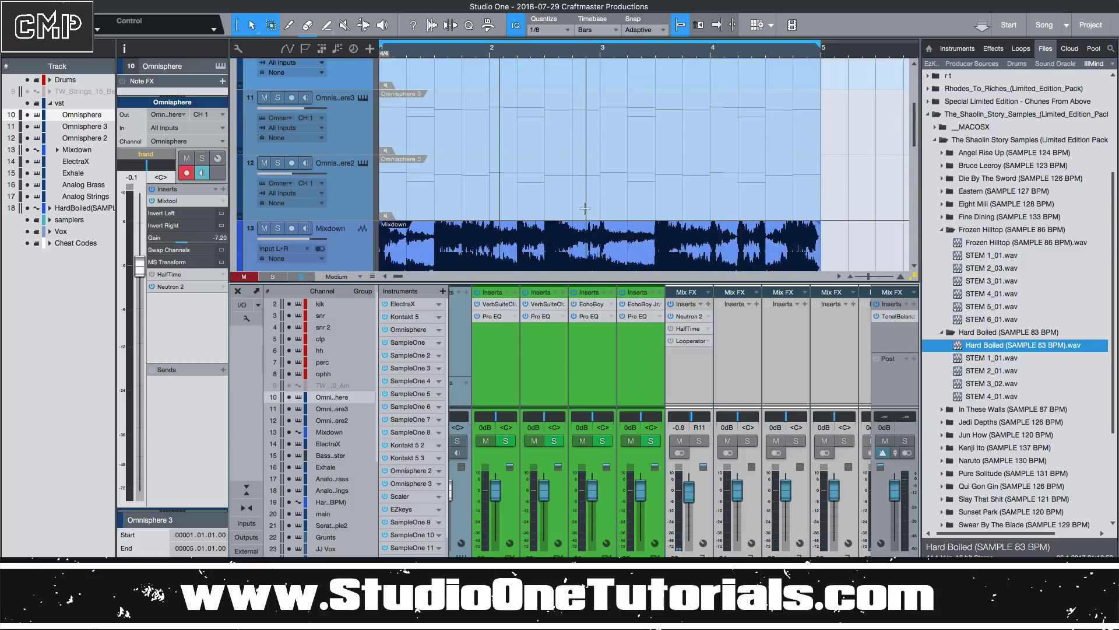
left_click(541, 183)
key("4")
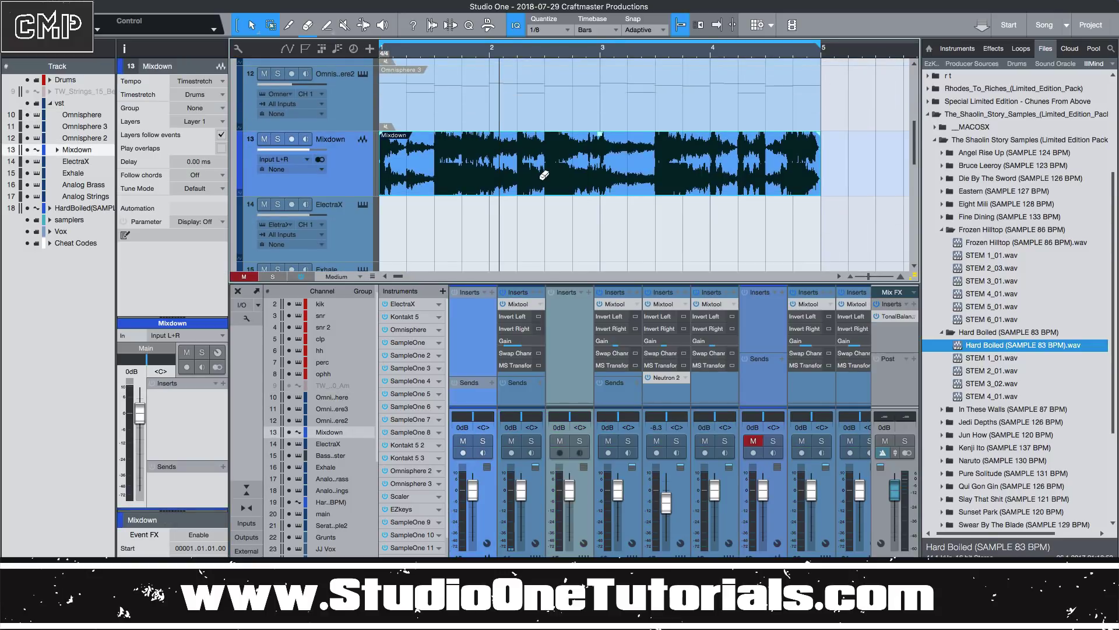
left_click(544, 174)
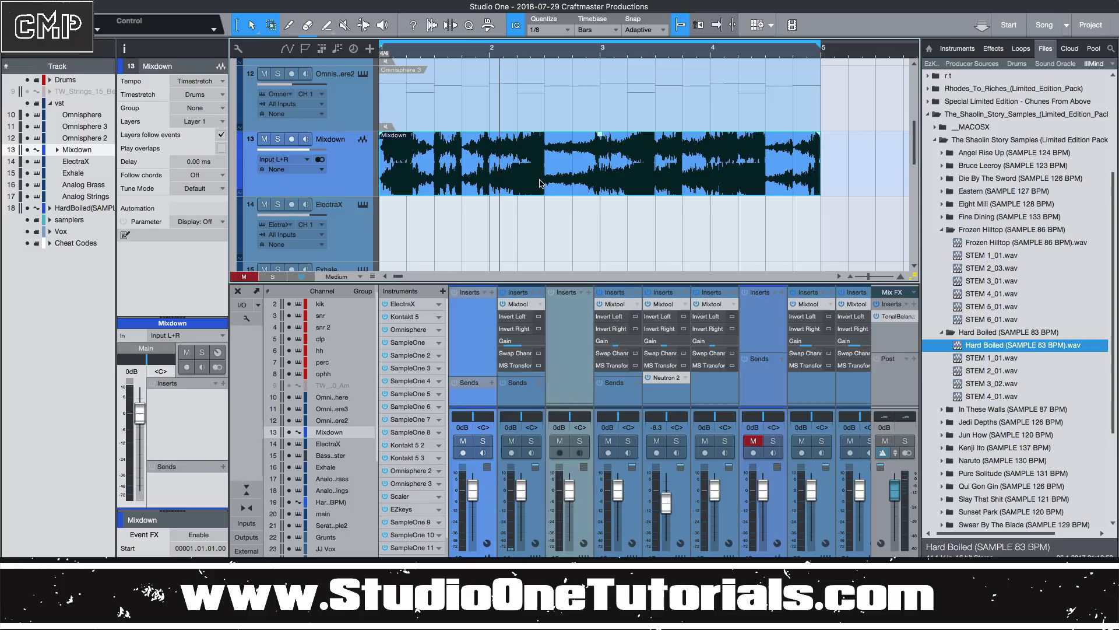
key("space")
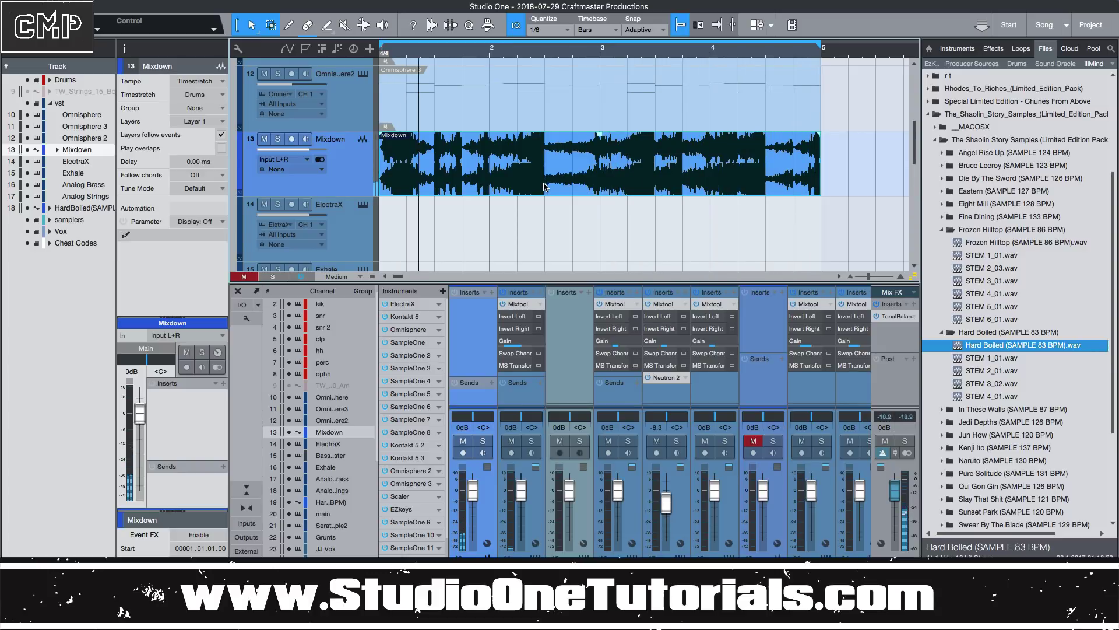
key("space")
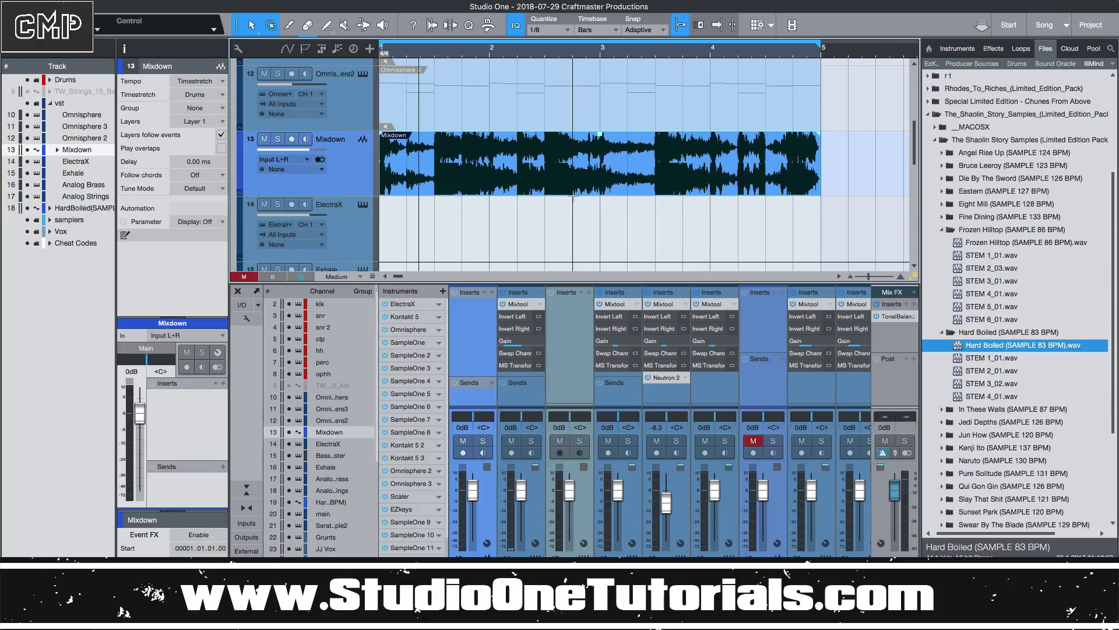
Step: Delete the Mixdown audio event and unmute the parts on the three Omnisphere tracks
key("Delete")
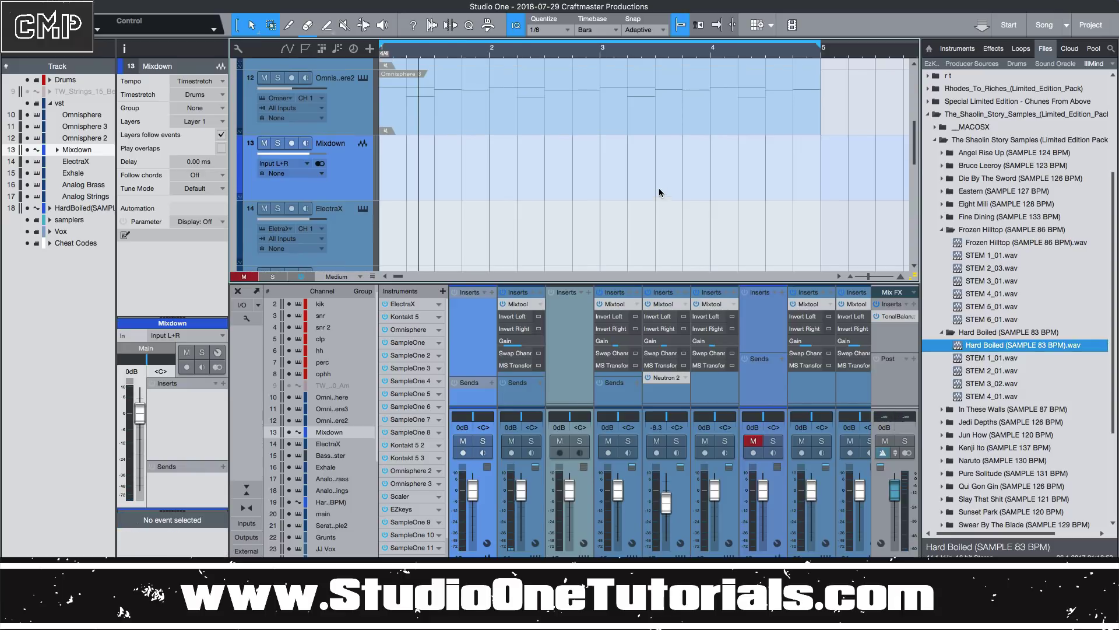
scroll(661, 189, "up", 3)
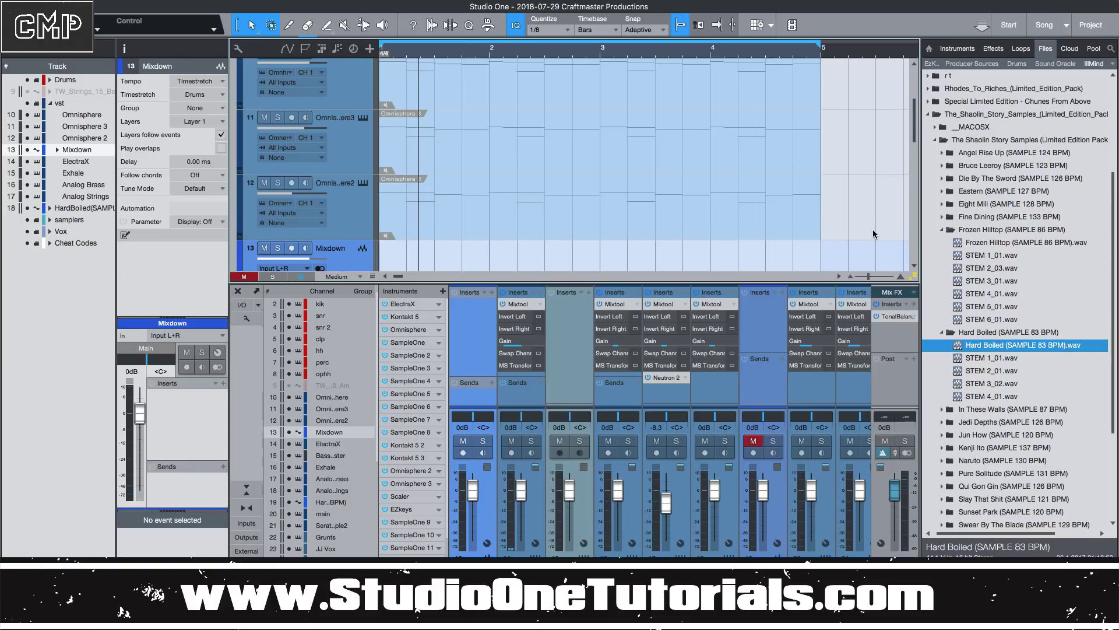
left_click_drag(875, 235, 396, 101)
scroll(502, 139, "up", 1)
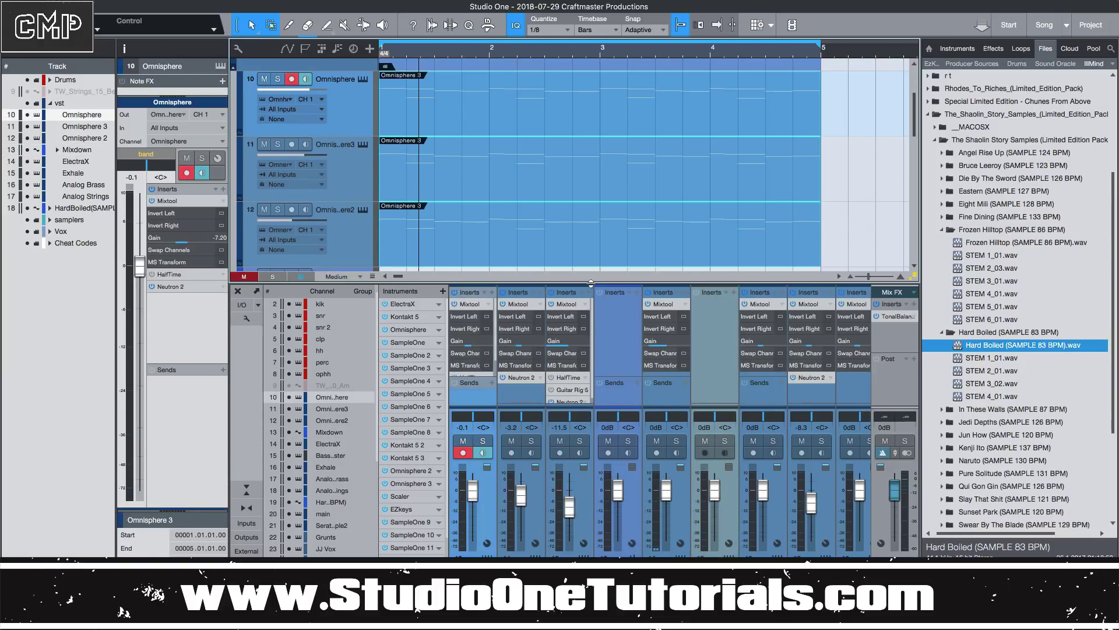
Step: Enlarge the arrangement area and duplicate the parts on the three Omnisphere tracks five times
left_click_drag(587, 418, 587, 479)
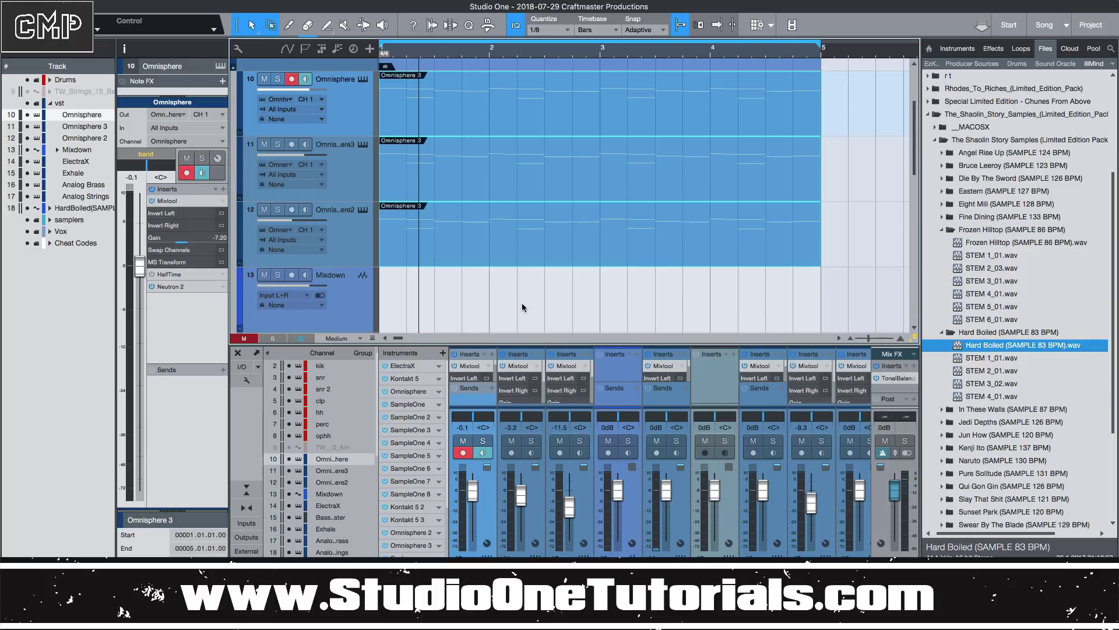
key("3")
key("shift+z")
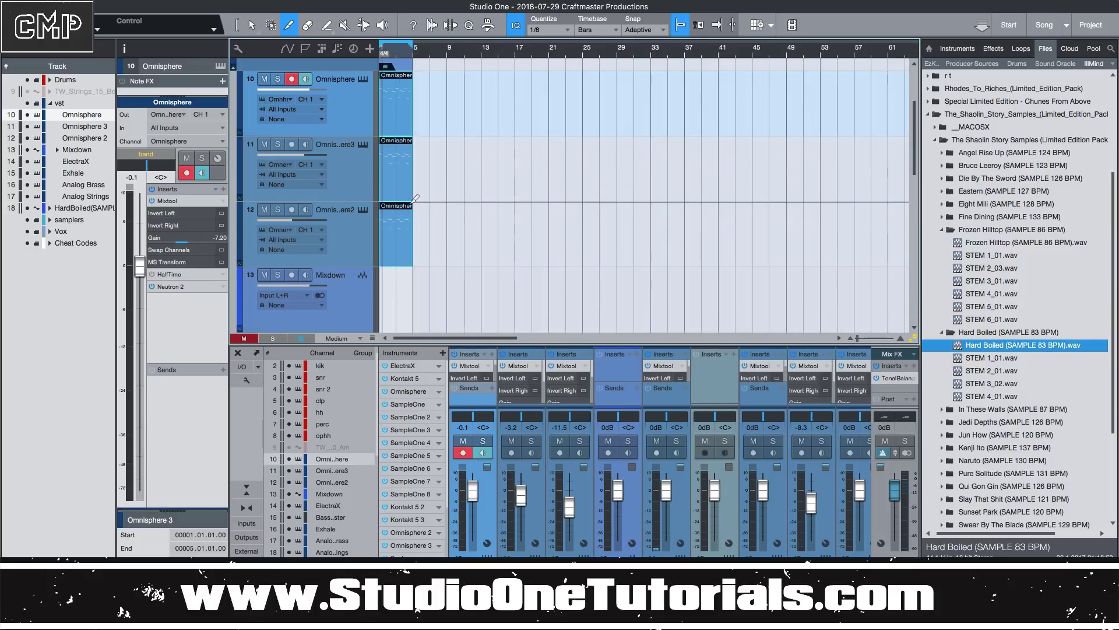
key("1")
key("d")
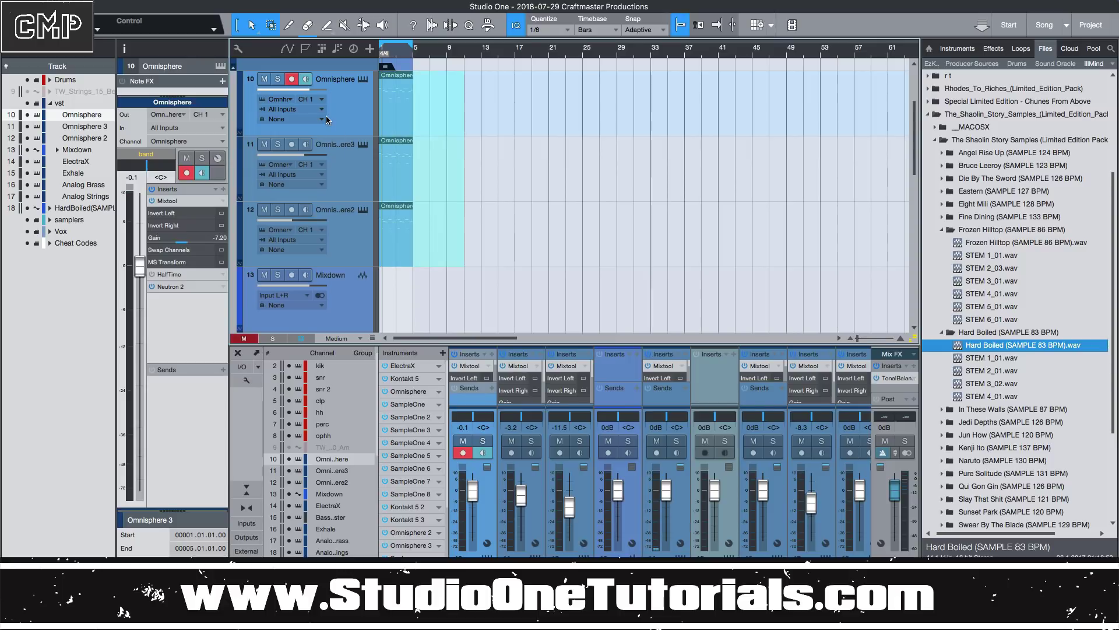
key("d")
key("d")
key("d")
key("d")
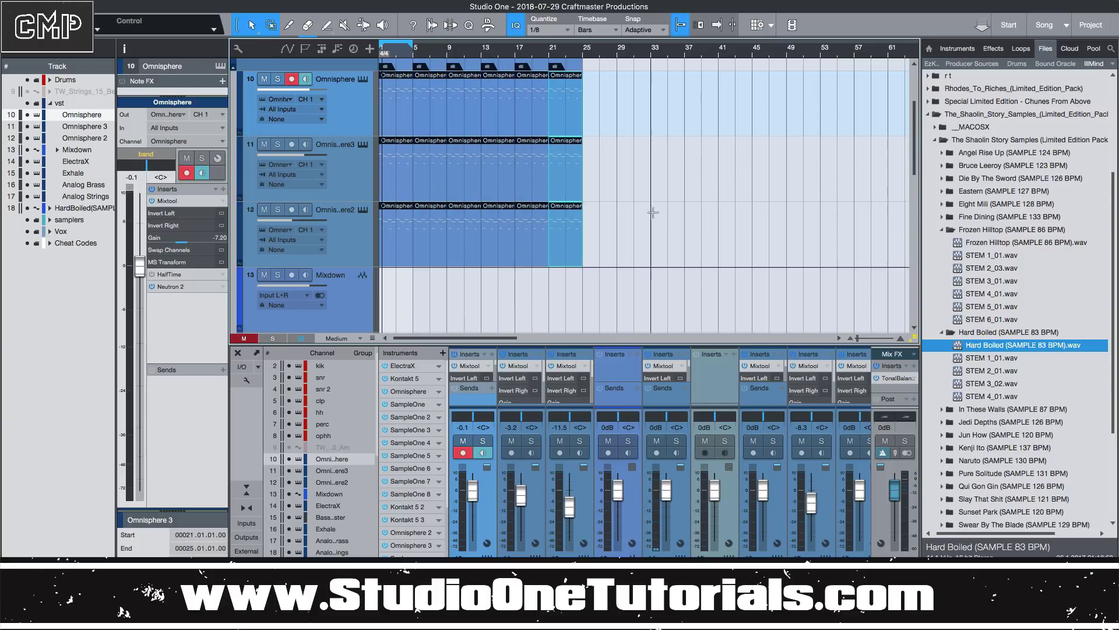
Step: Select all the duplicated parts on the three Omnisphere tracks and try to merge them with Merge Events
left_click(394, 121)
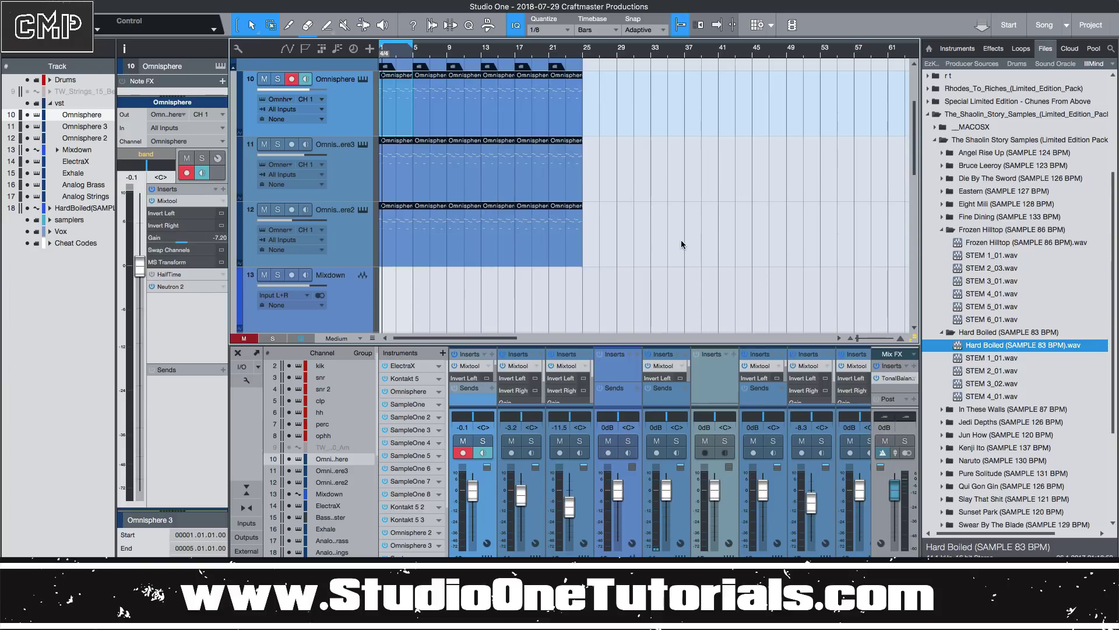
left_click_drag(651, 262, 330, 134)
right_click(558, 121)
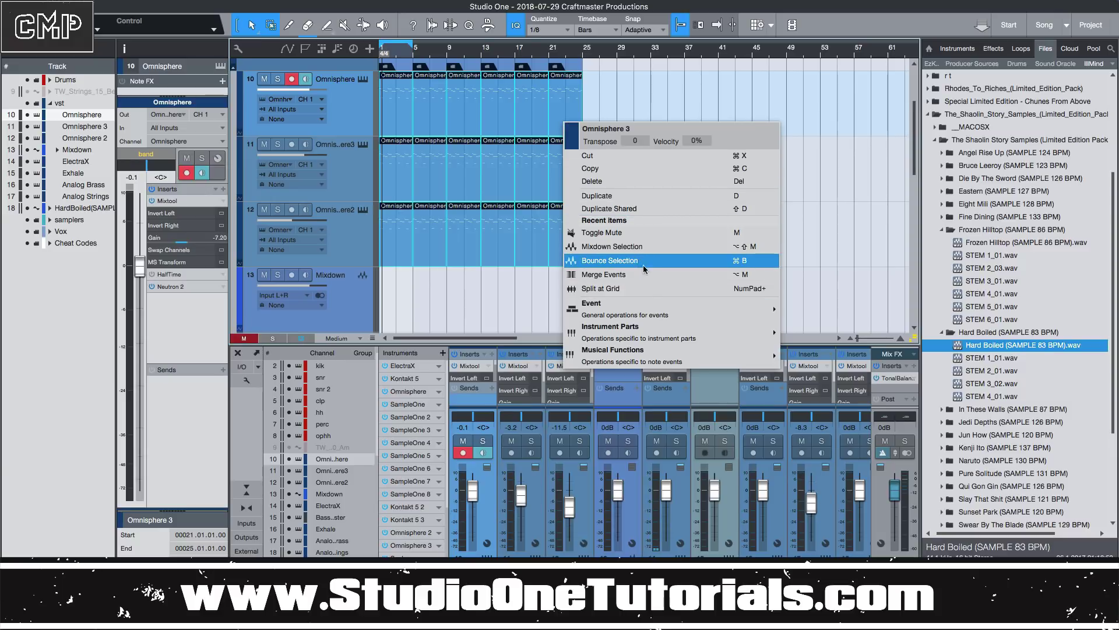
mouse_move(642, 316)
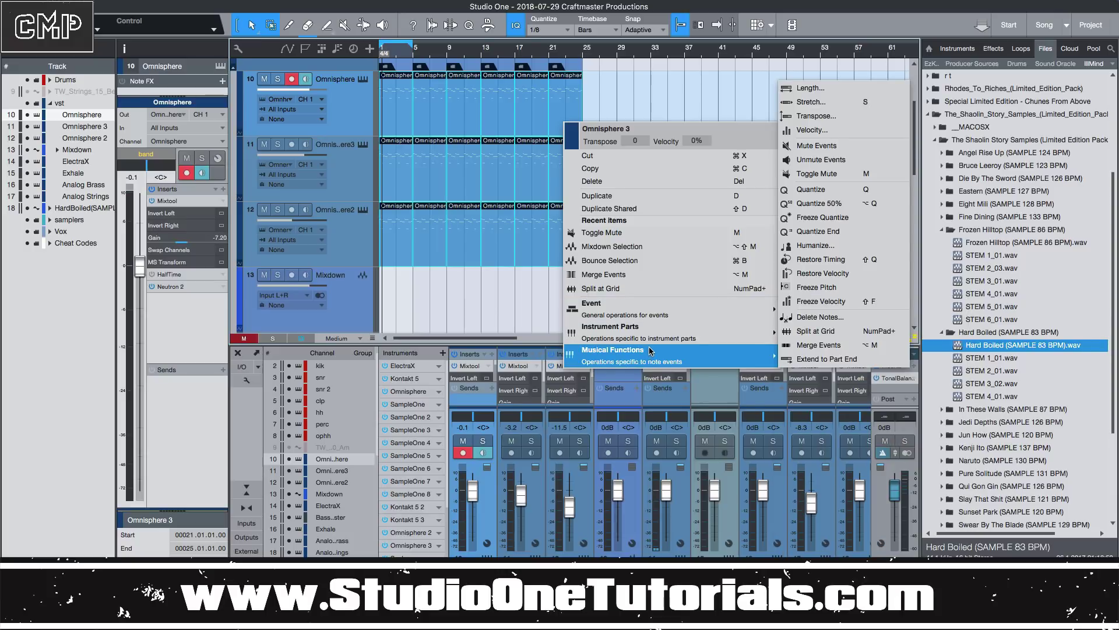
mouse_move(654, 344)
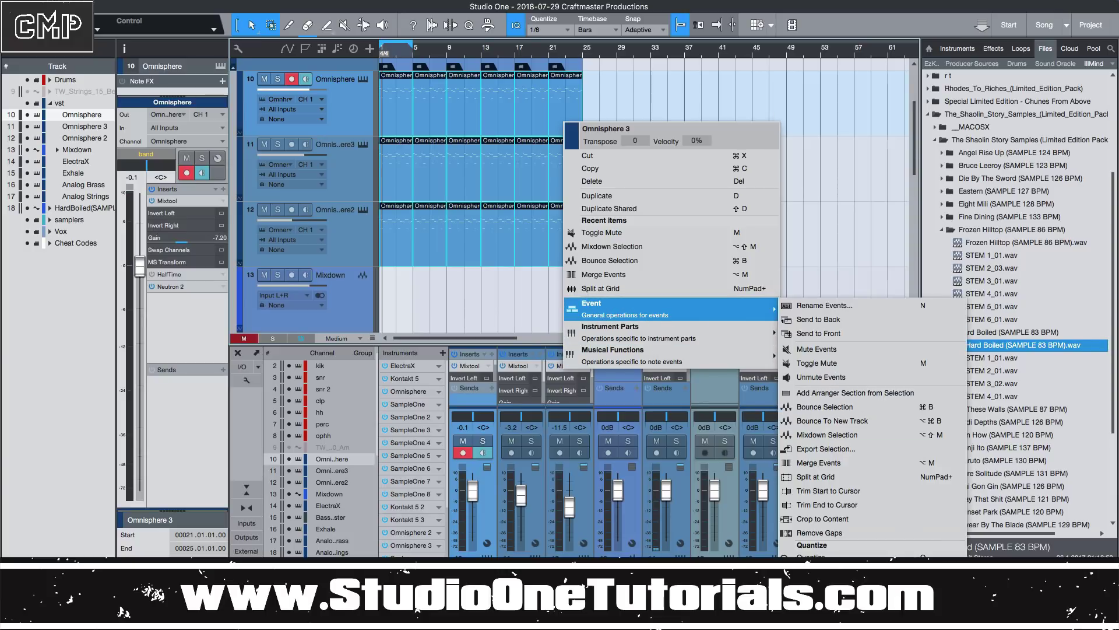
left_click(830, 462)
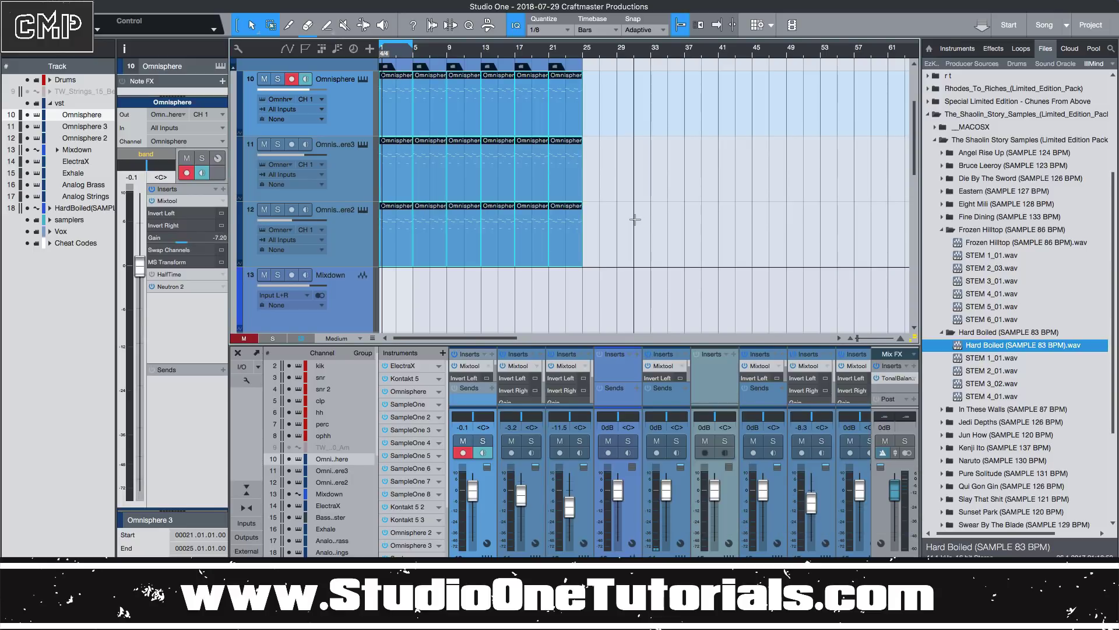
Step: Undo the duplication and audition the original four-bar parts on the three Omnisphere tracks
left_click(413, 111)
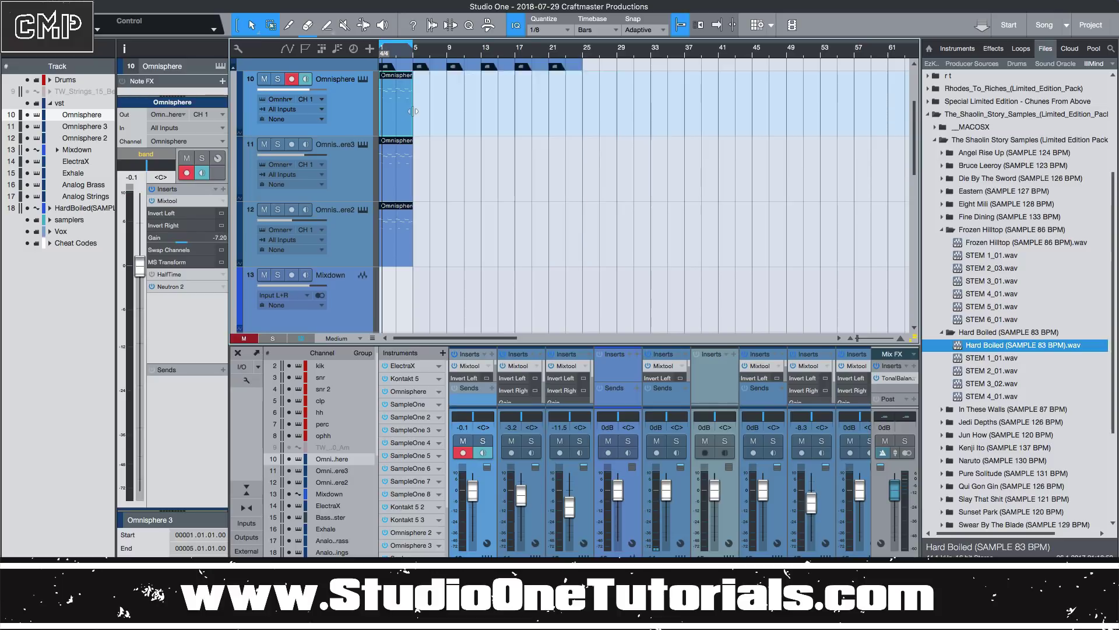
key("z")
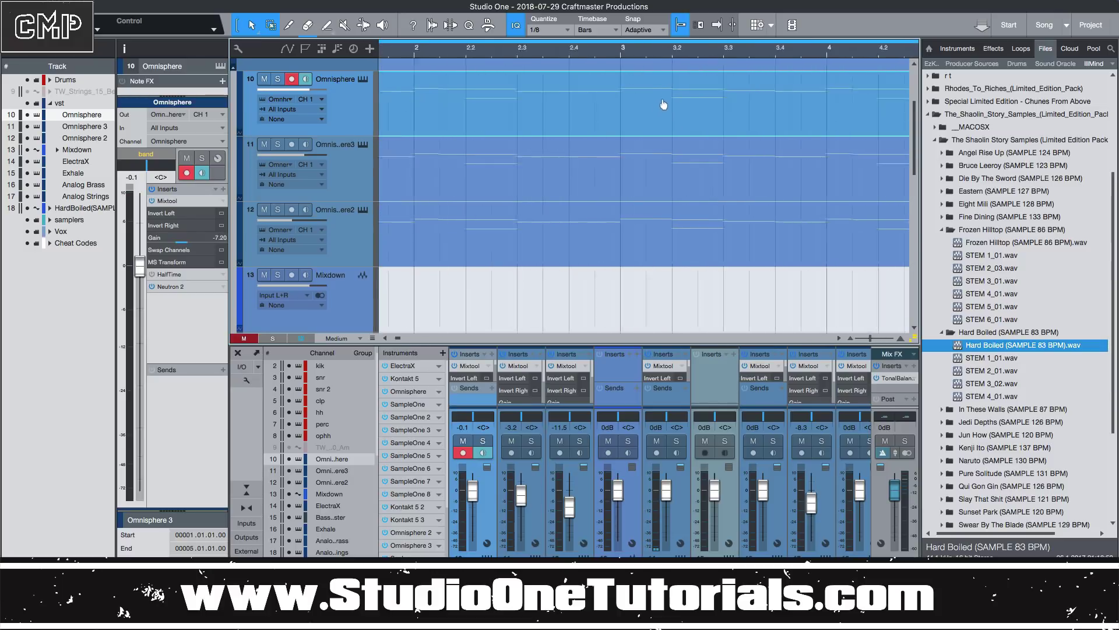
key("z")
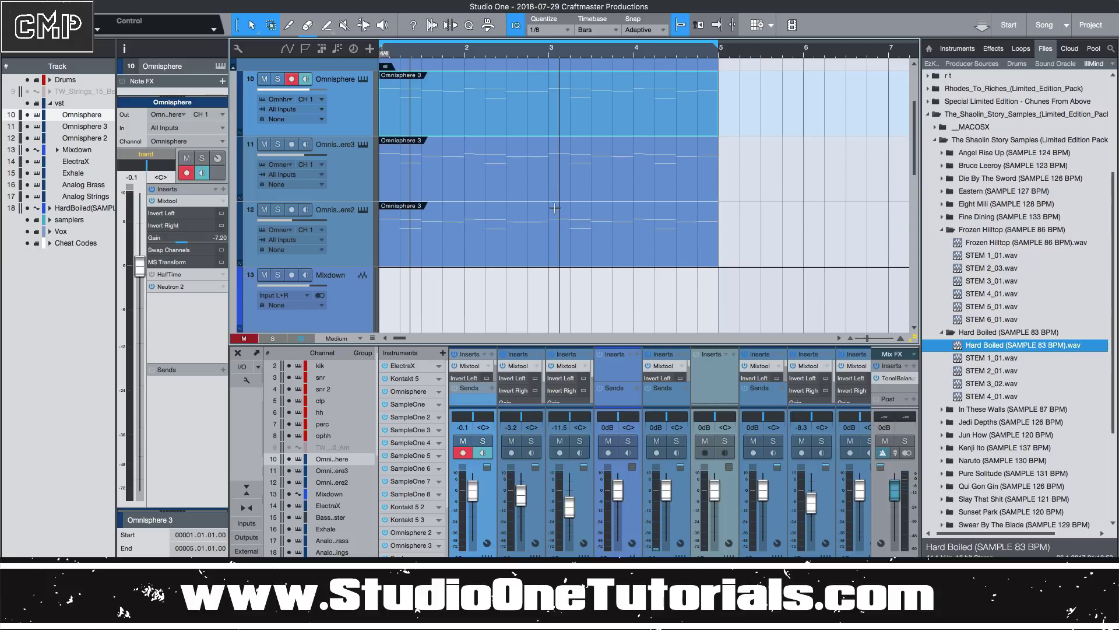
key("space")
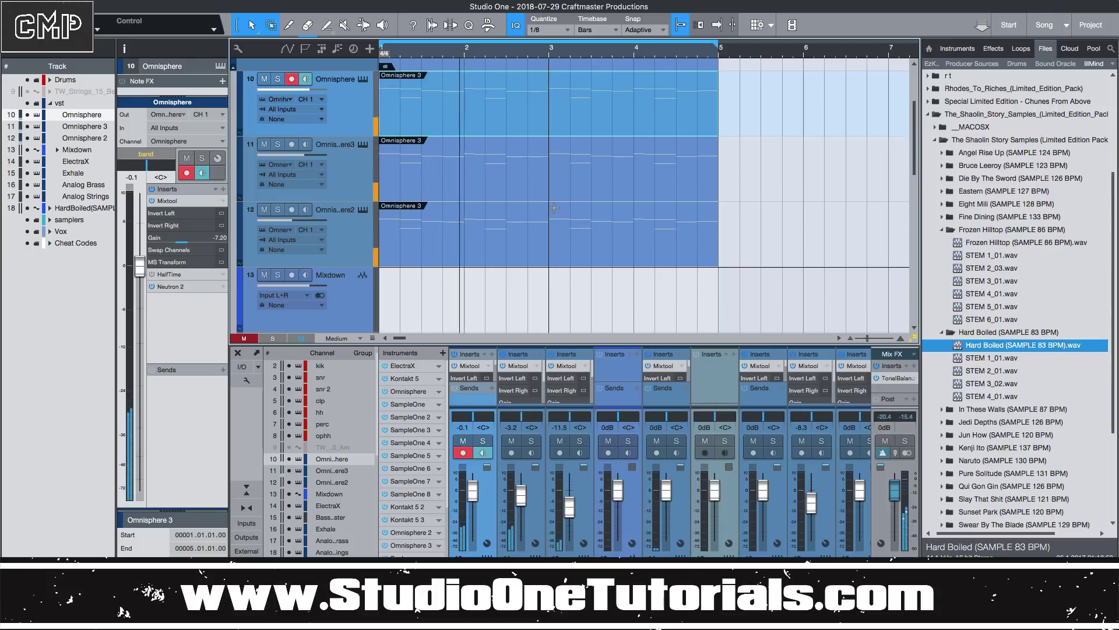
left_click(538, 87)
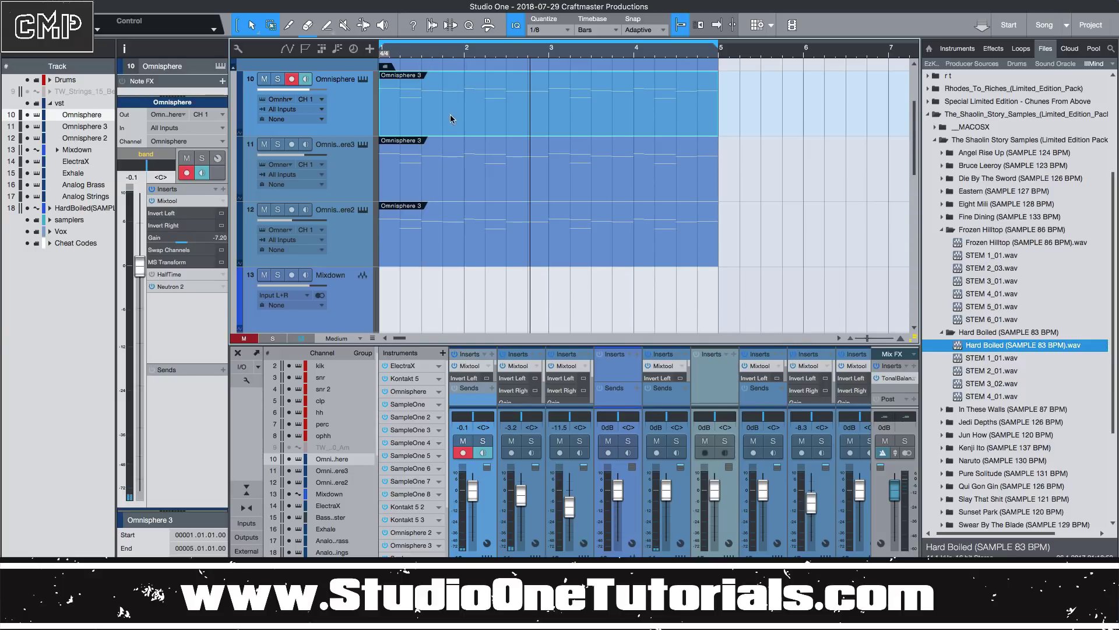
Step: Split the parts on the three Omnisphere tracks at bars 2, 3 and 4, and select all the pieces
key("3")
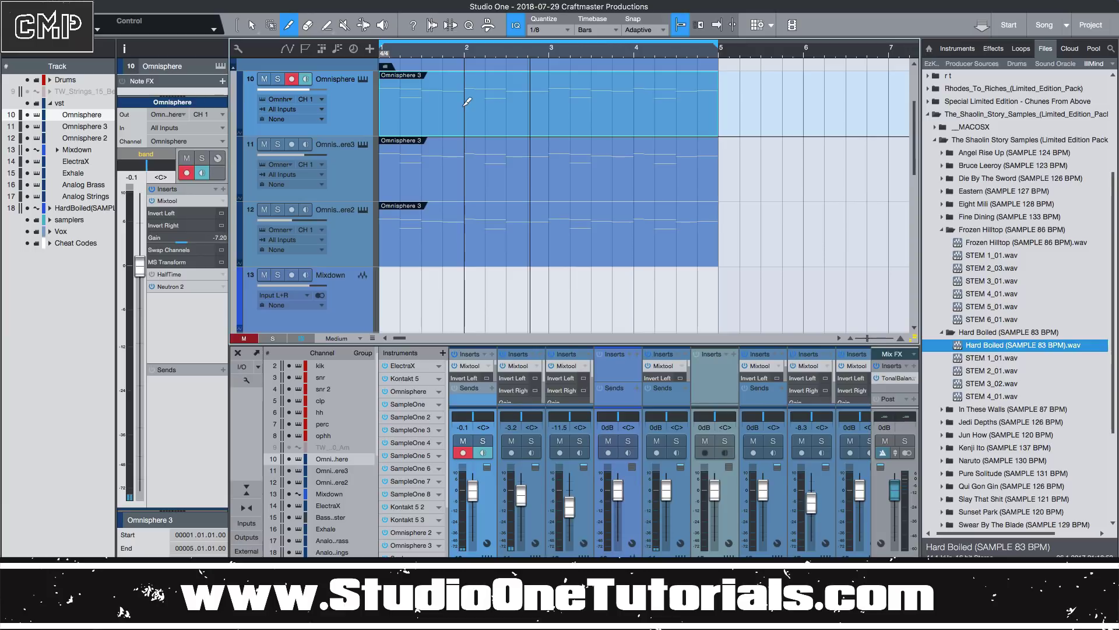
left_click(466, 102)
left_click(551, 100)
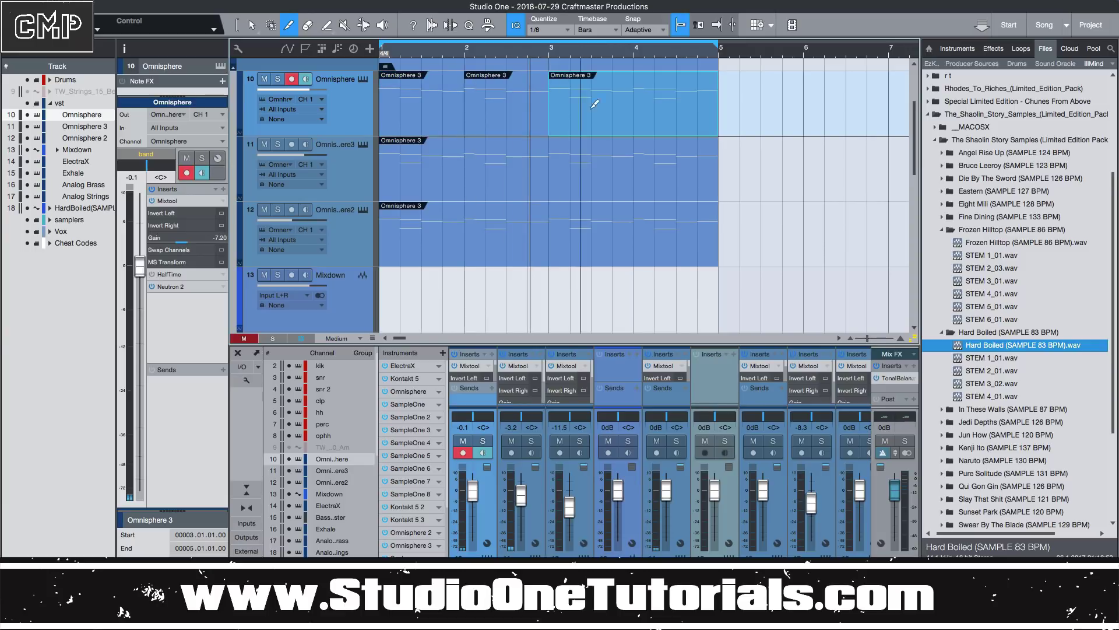
left_click(635, 107)
left_click(467, 164)
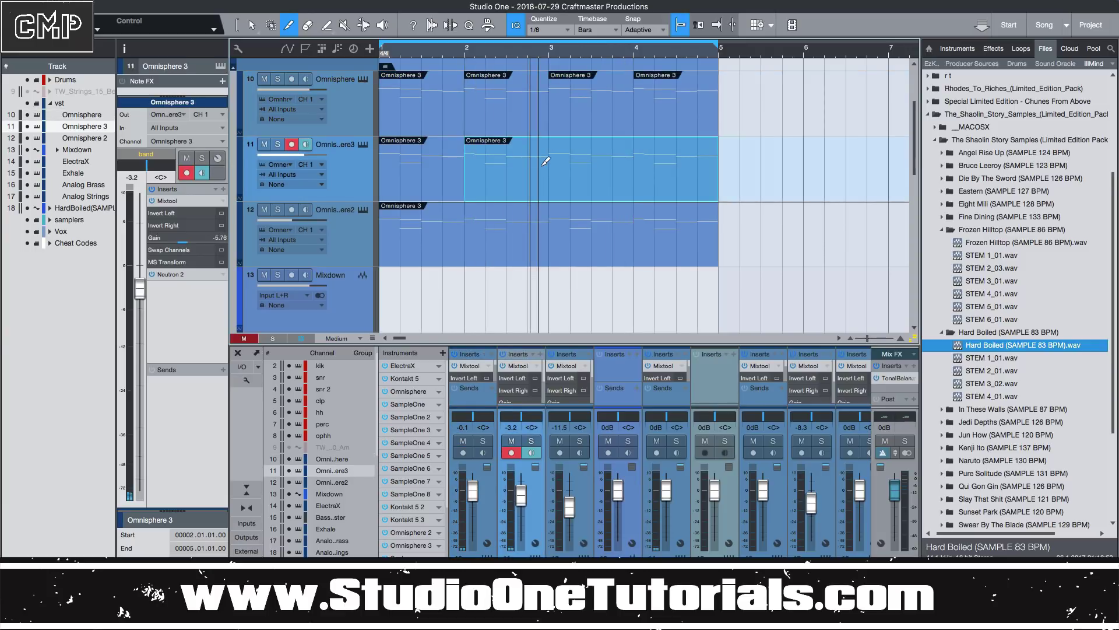
left_click(551, 164)
left_click(636, 164)
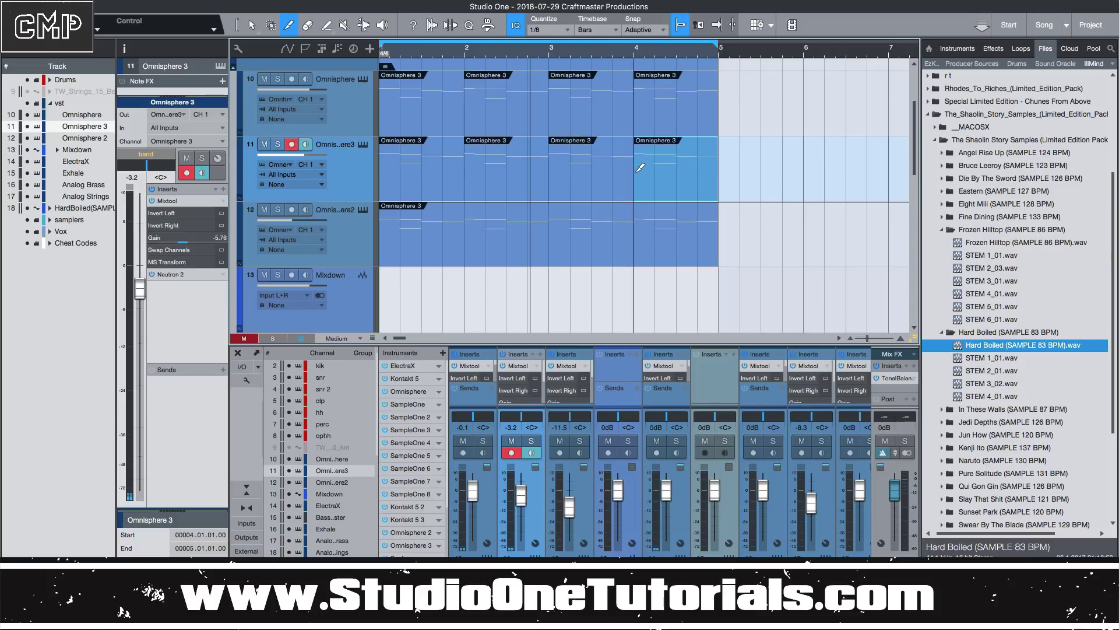
left_click(637, 226)
left_click(550, 233)
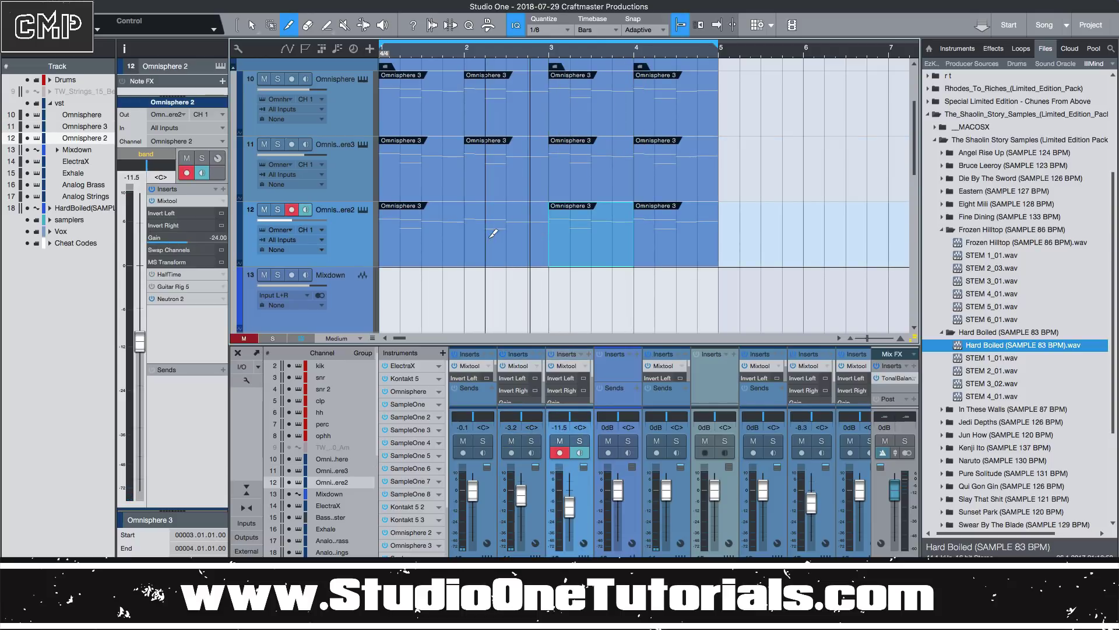
left_click(467, 234)
key("2")
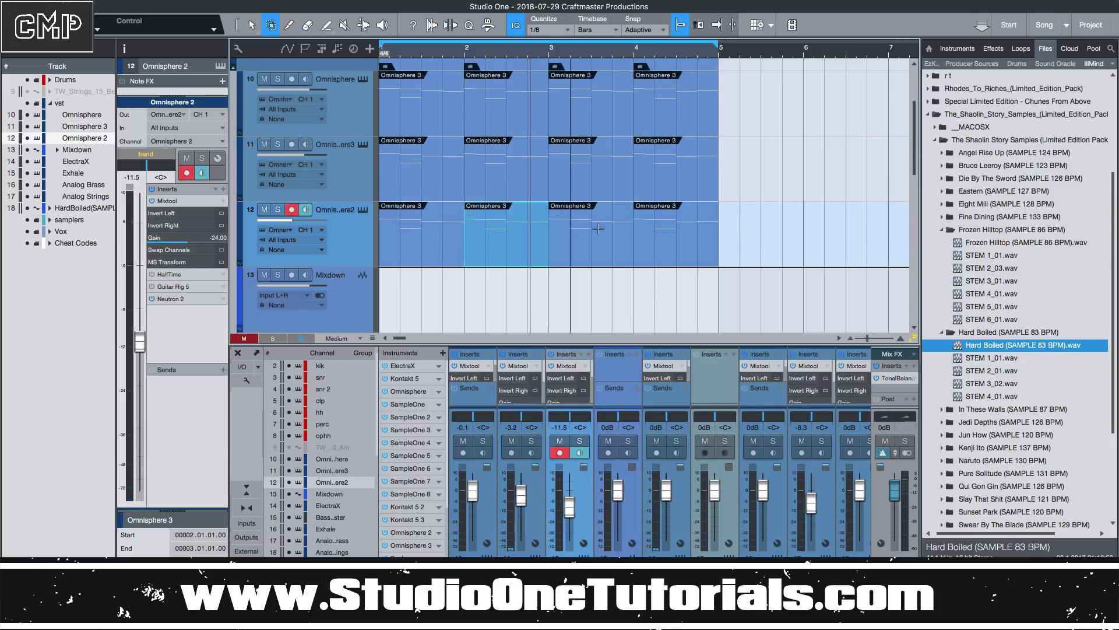
left_click_drag(760, 260, 343, 120)
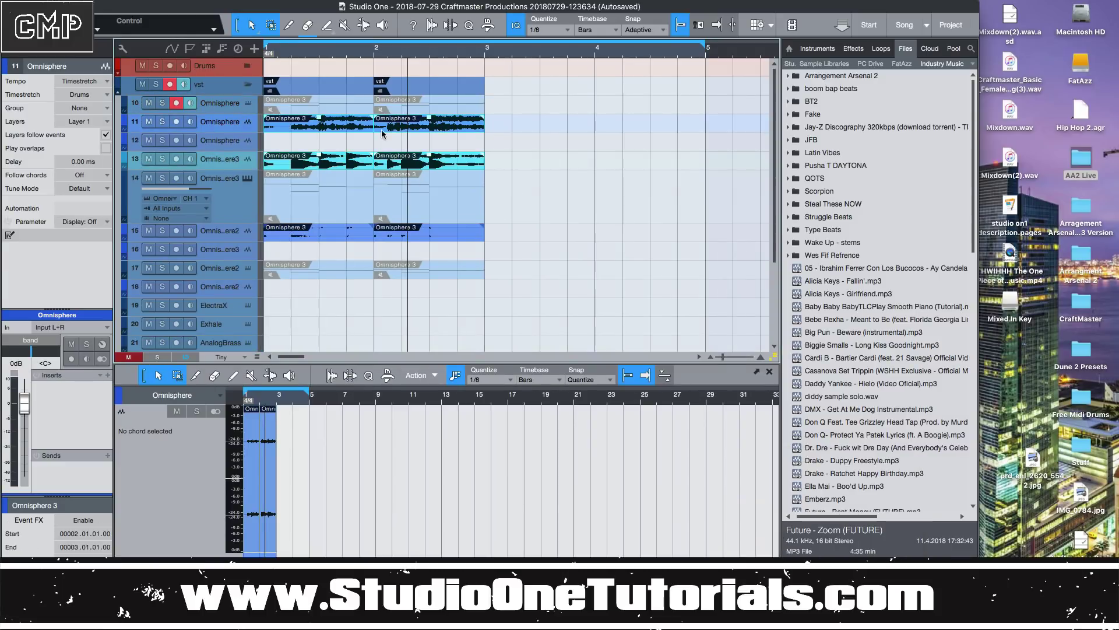
Step: Audition the bounced audio events on the three Omnisphere tracks, reverse them and play them back
key("space")
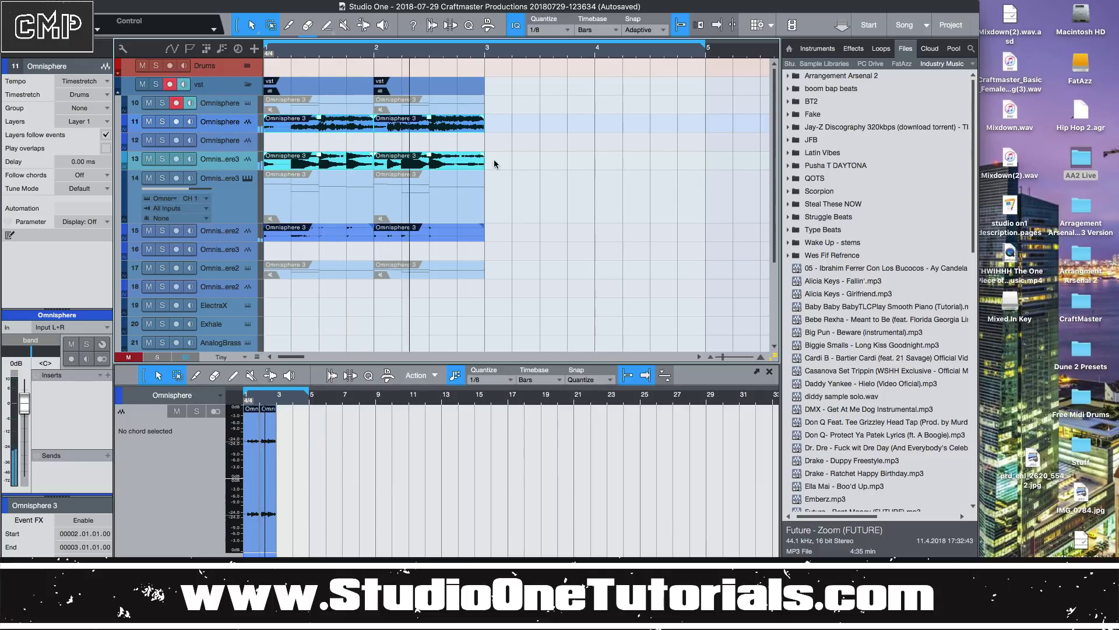
left_click(382, 234)
left_click(390, 235)
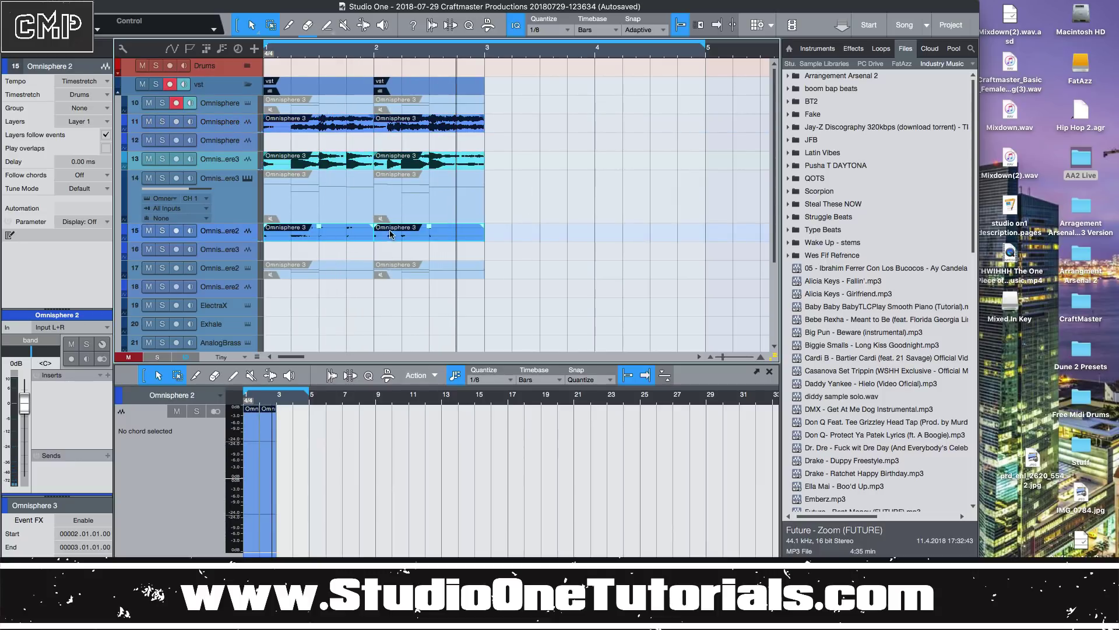
left_click(393, 123)
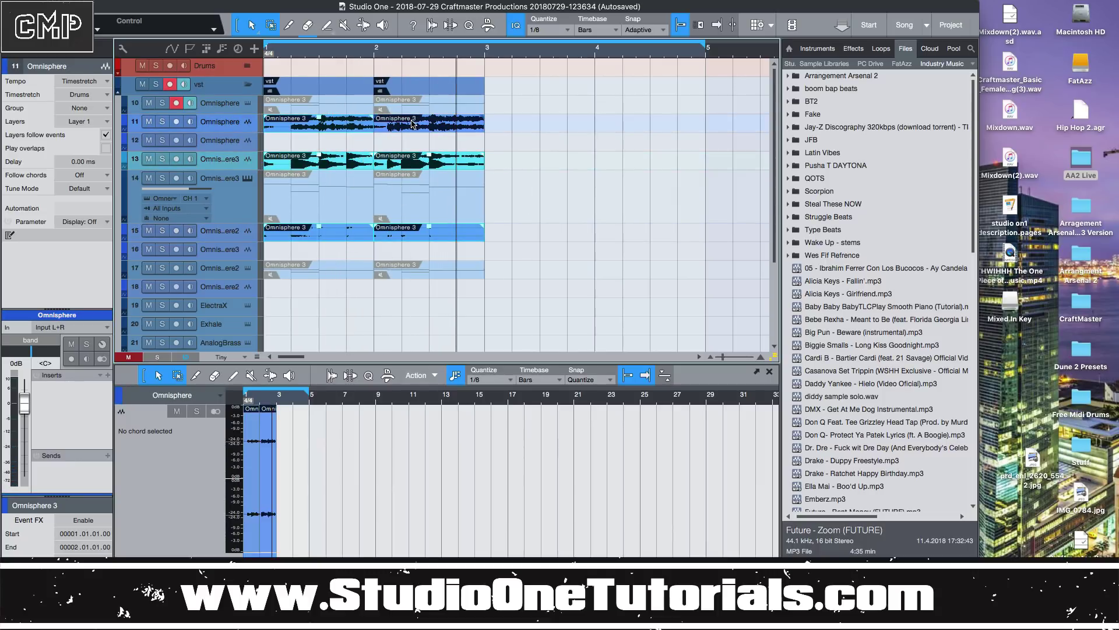
key("ctrl+z")
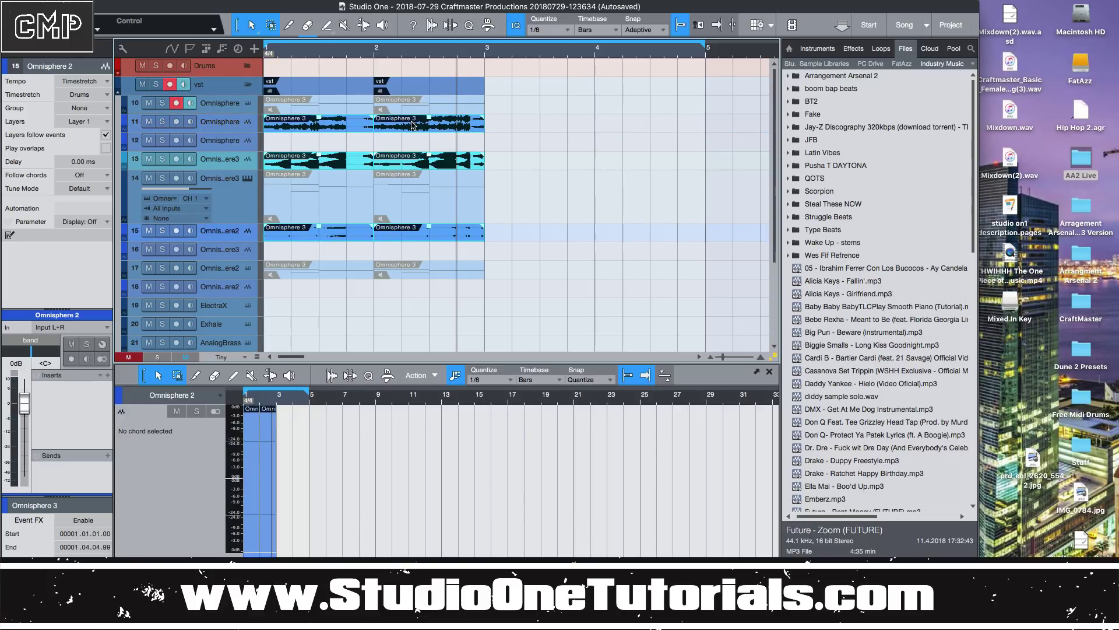
key("space")
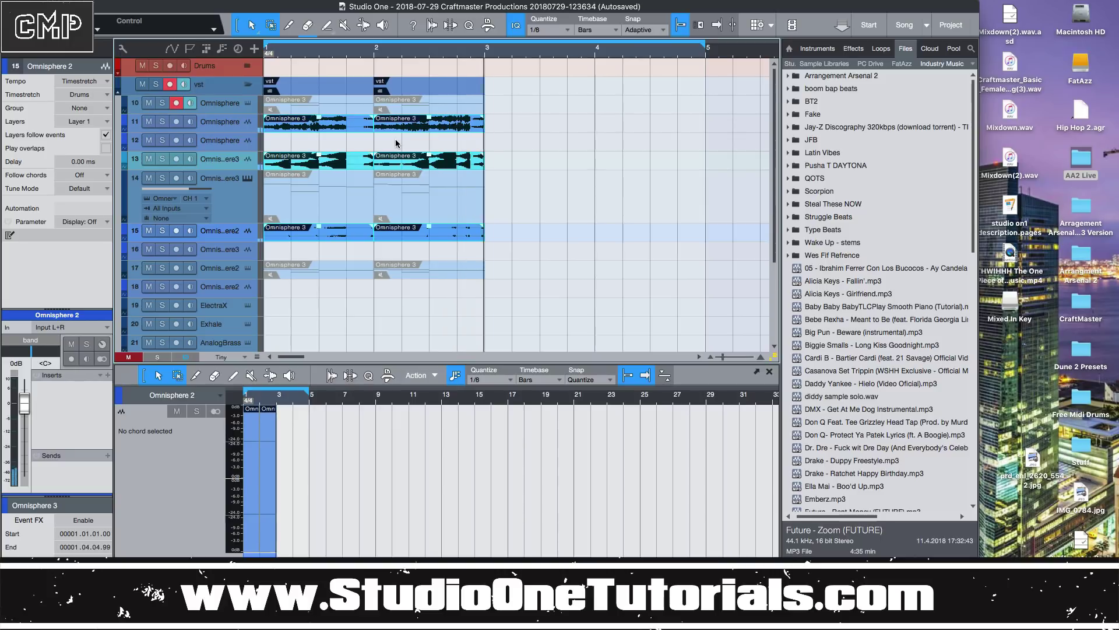
key("space")
key("space")
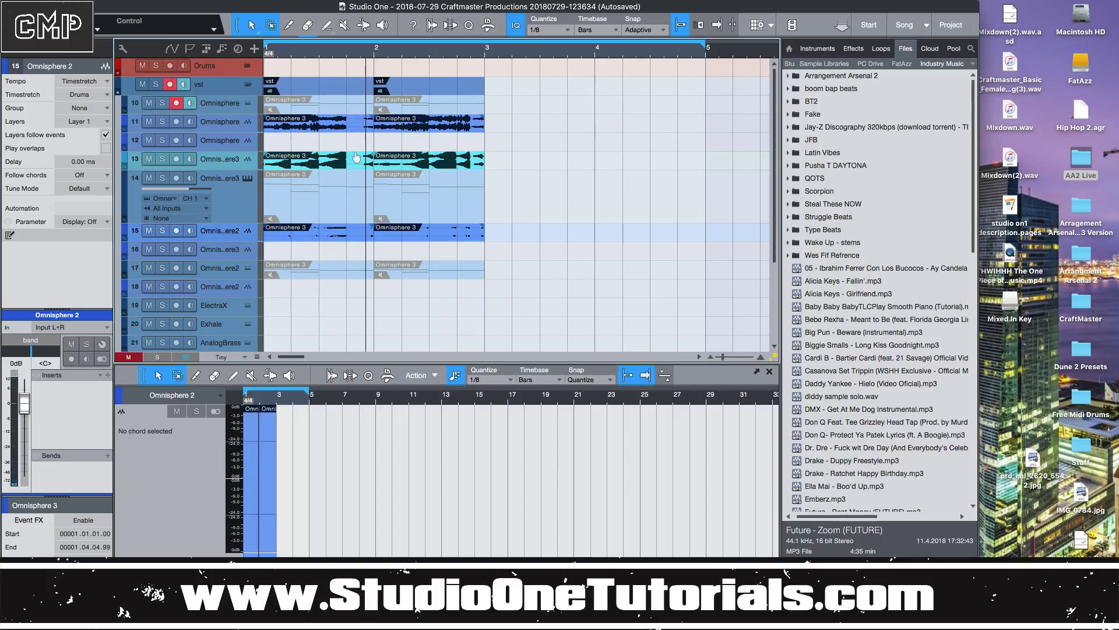
Step: Move the bar 1 reversed event on each of the three Omnisphere audio tracks to bar 3
left_click(318, 159)
left_click_drag(318, 159, 428, 160)
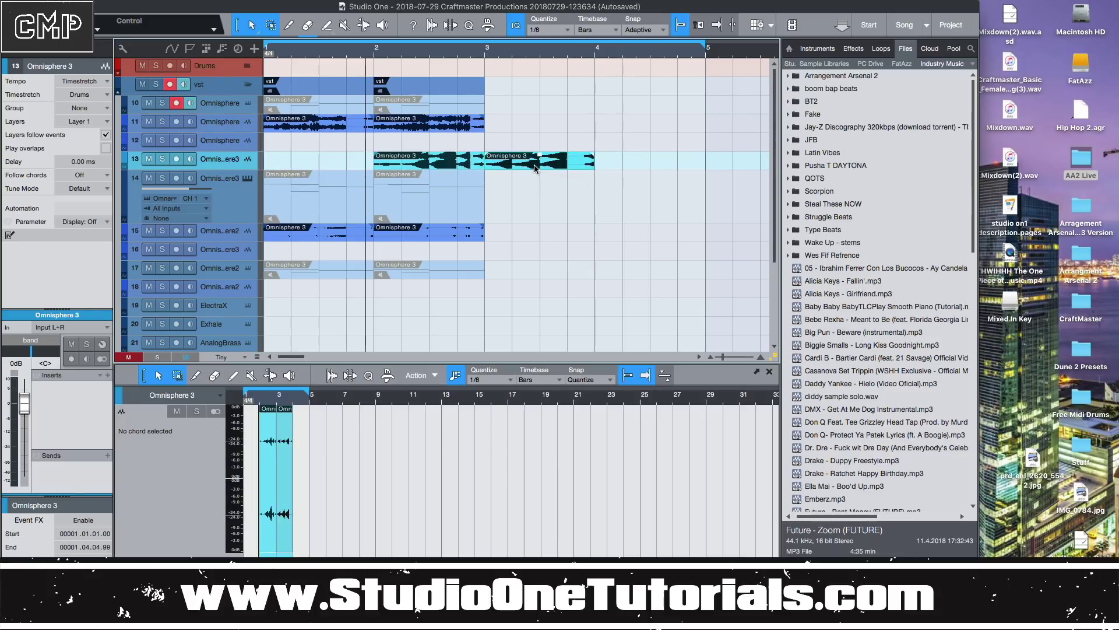
left_click_drag(333, 230, 513, 228)
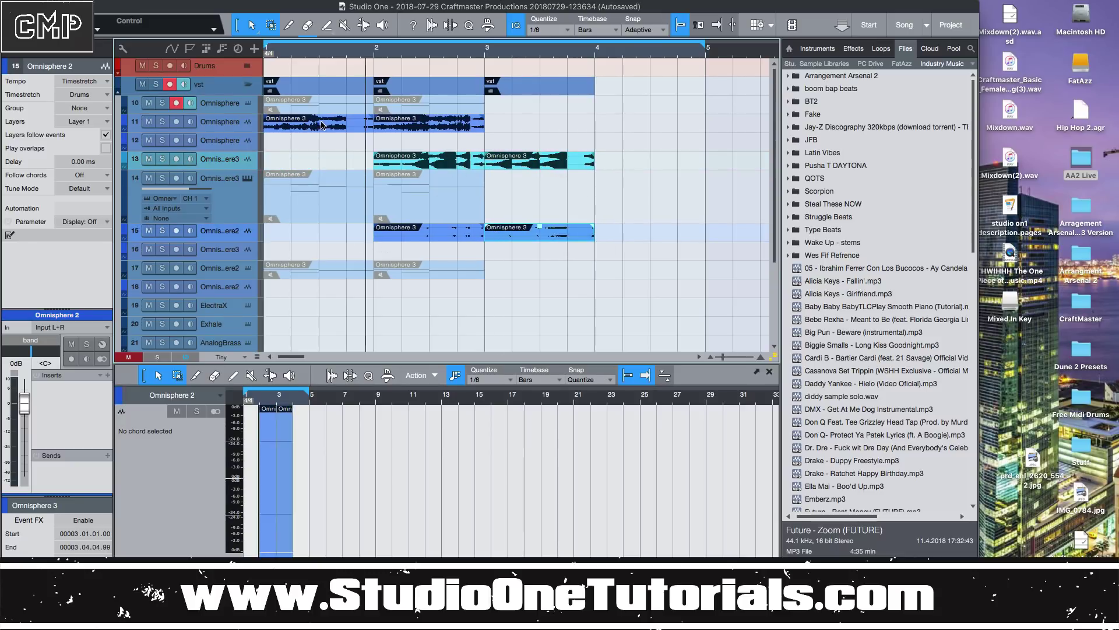
left_click_drag(562, 229, 477, 222)
Step: Move all the reversed events on the three audio tracks one bar earlier to start at bar 1, and audition them
left_click(455, 232)
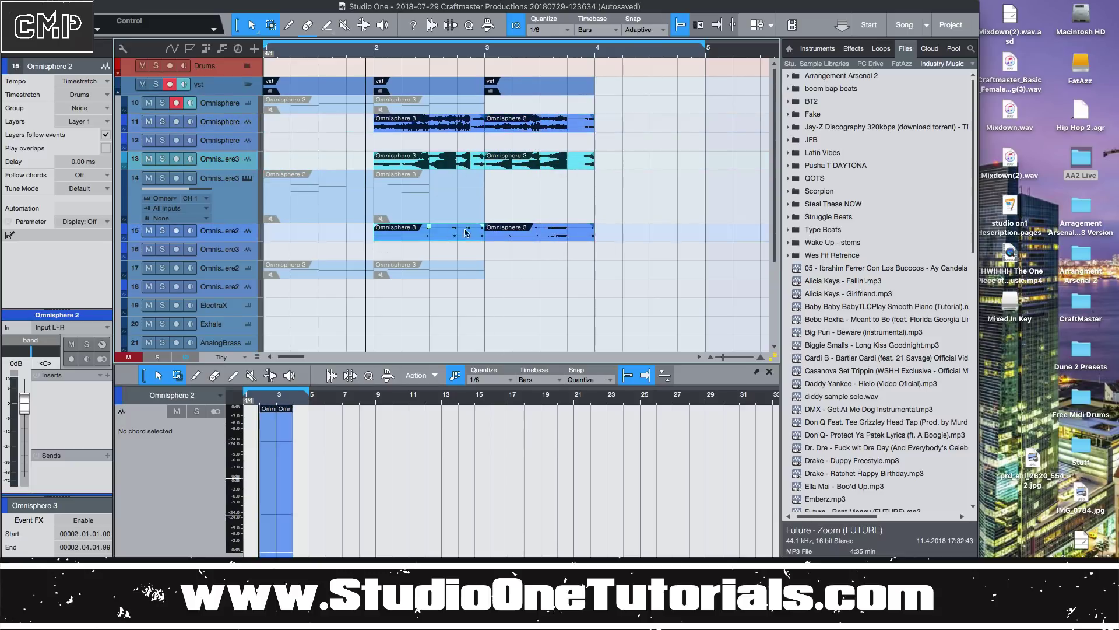
left_click(500, 220, "shift")
left_click(496, 159, "shift")
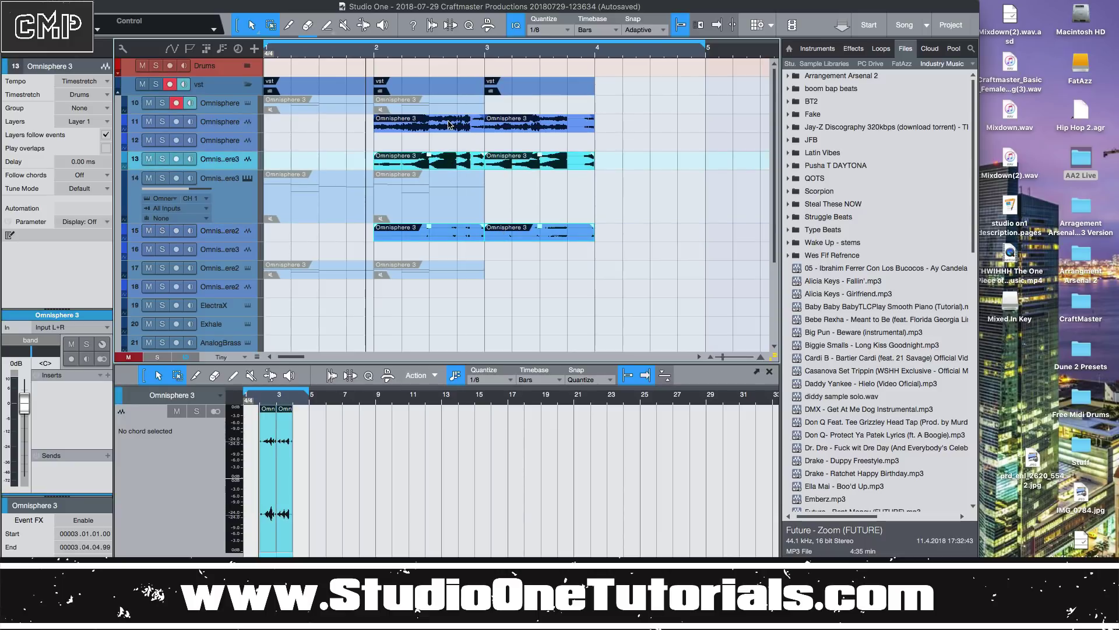
left_click_drag(466, 124, 343, 127)
key("space")
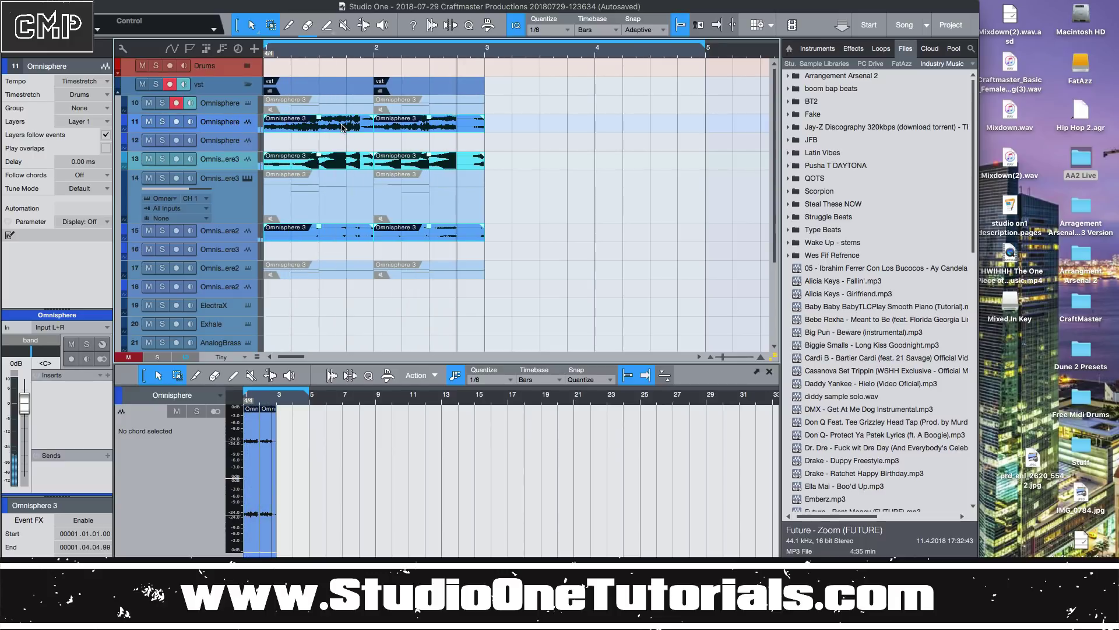
key("space")
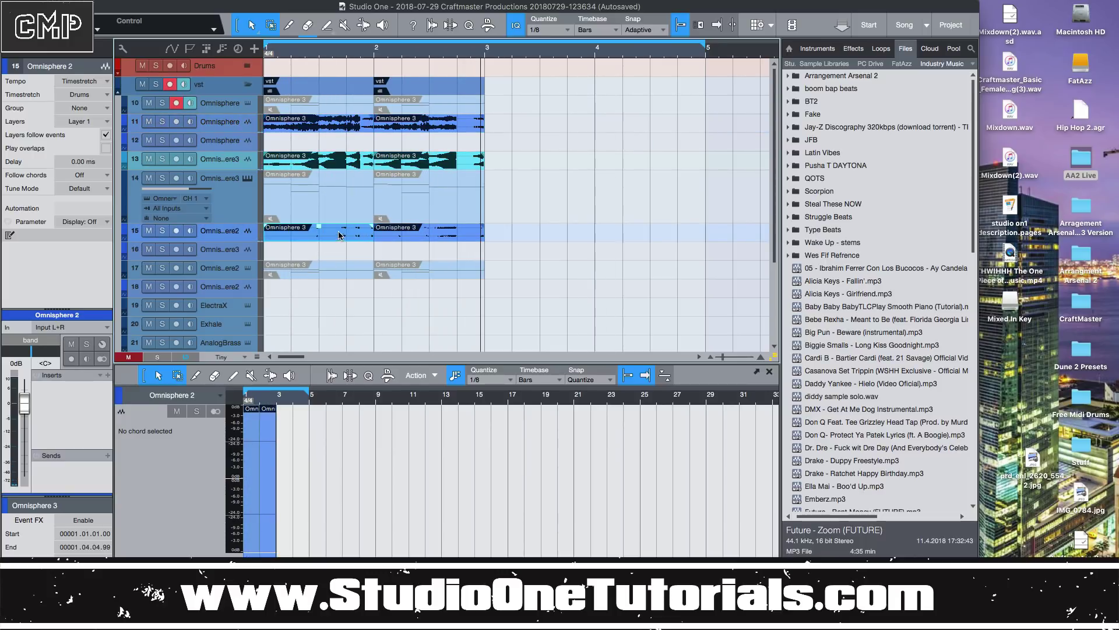
Step: Swap the two bars of reversed events on the three audio tracks, keep them starting at bar 1, and play them back
left_click(342, 161)
left_click_drag(444, 122, 555, 122)
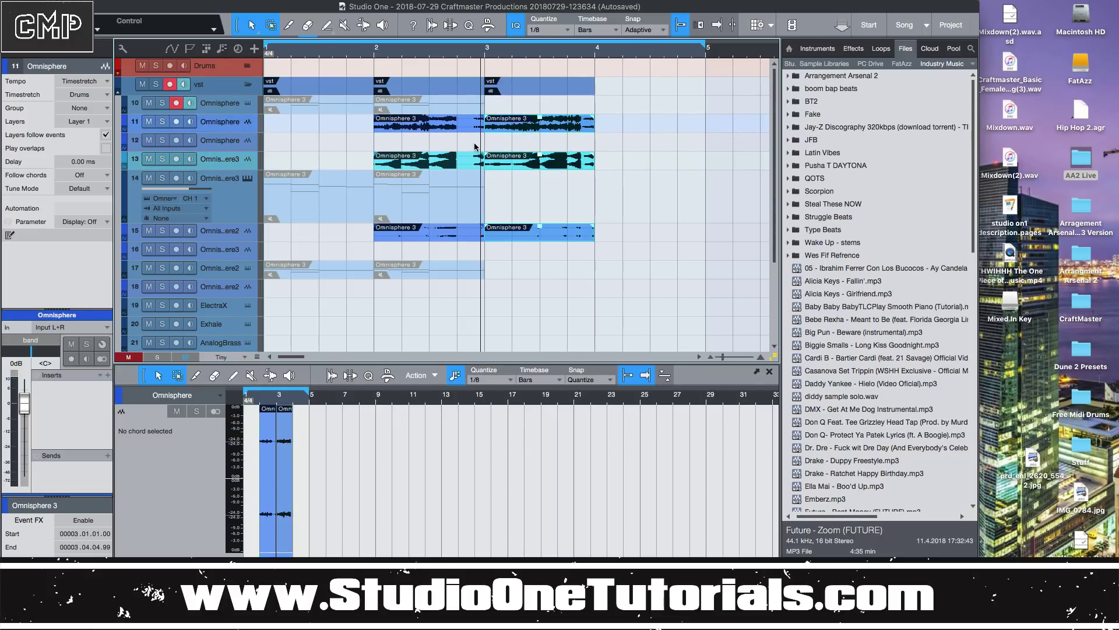
left_click(457, 163)
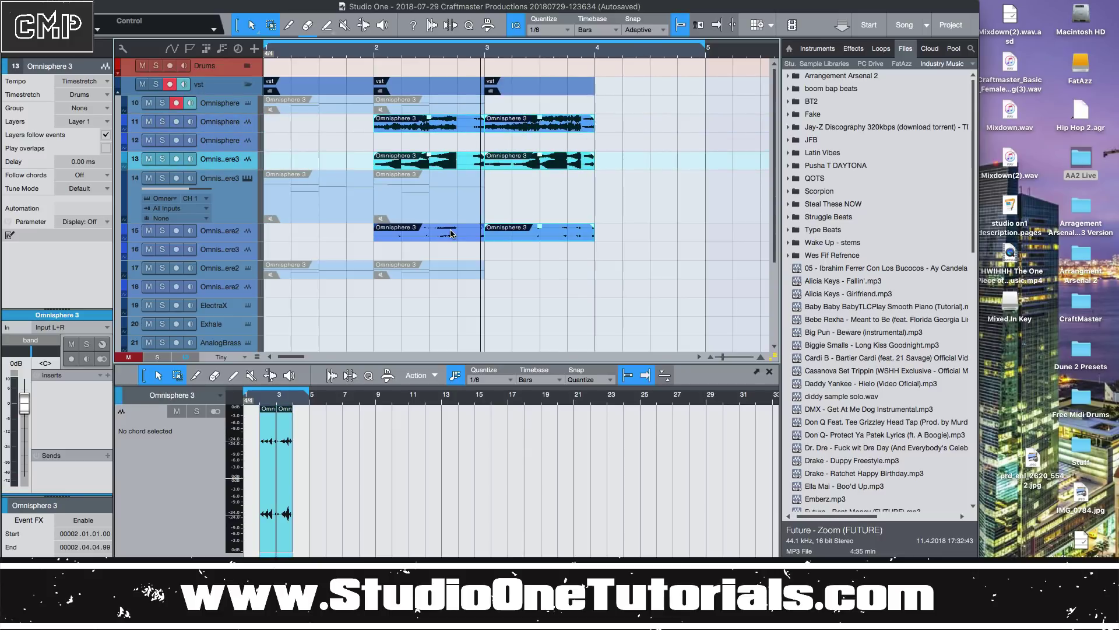
left_click(454, 233)
left_click_drag(428, 129, 300, 127)
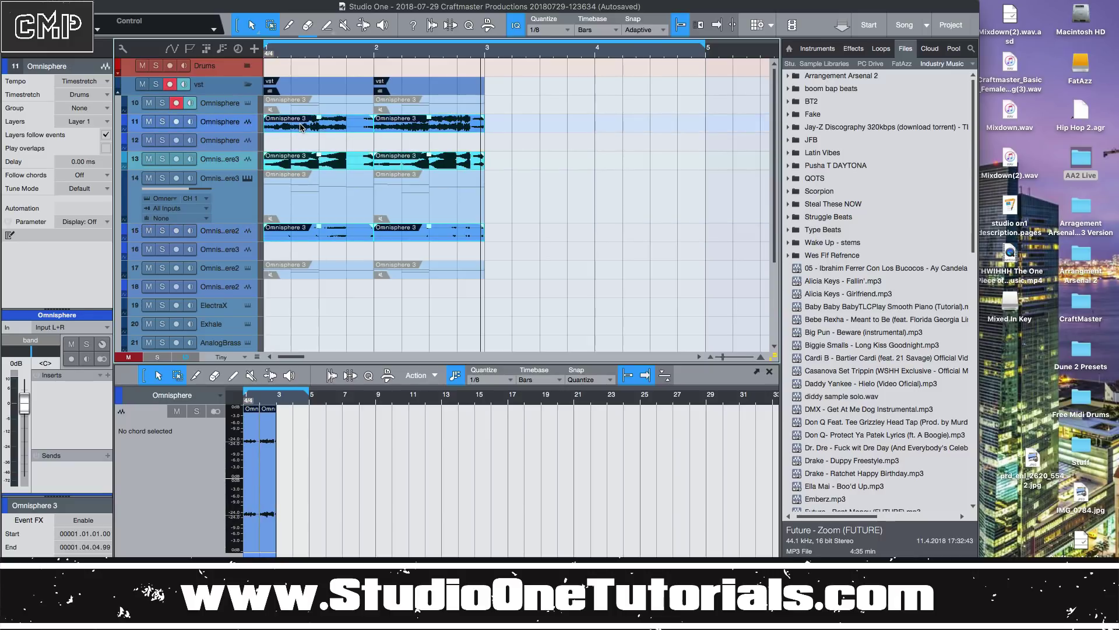
key("space")
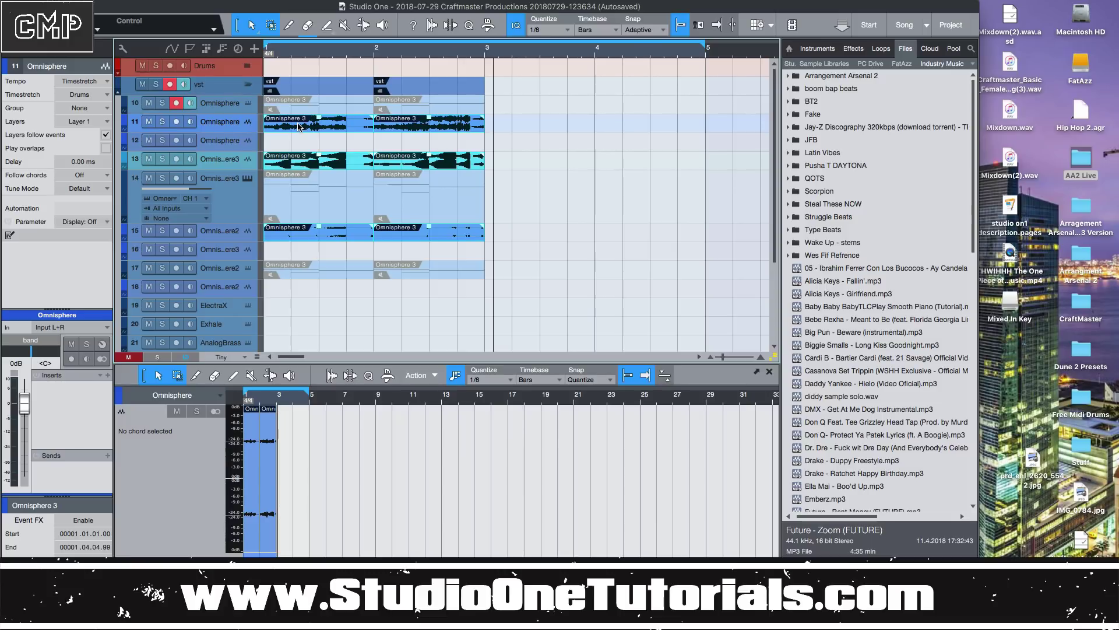
Step: Delete all the audio events and muted instrument parts on the Omnisphere tracks
left_click_drag(540, 298, 245, 106)
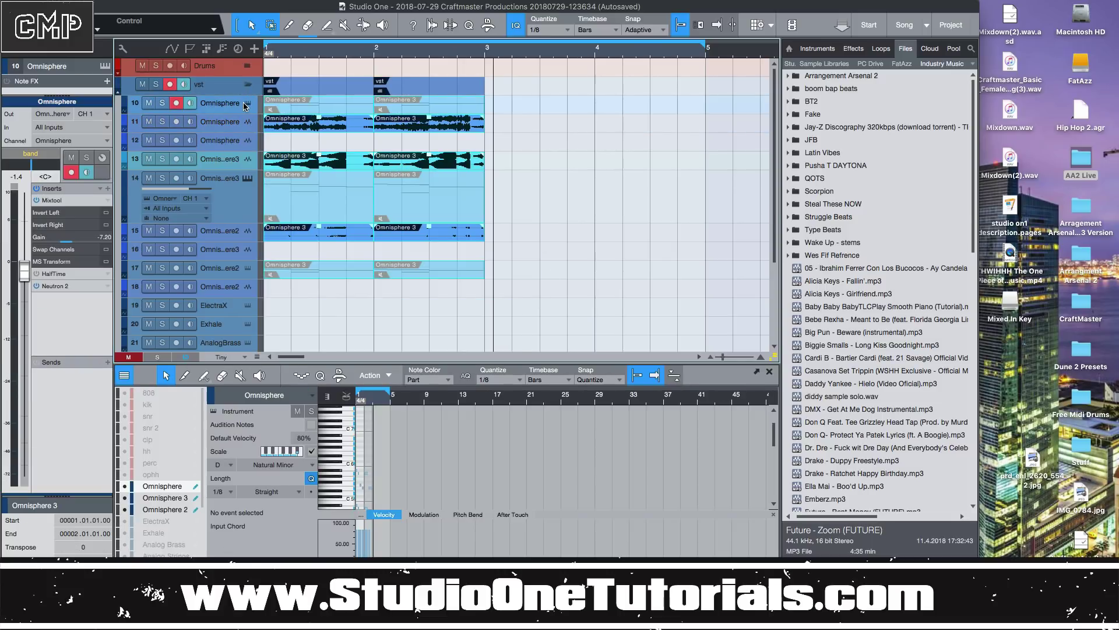
key("Delete")
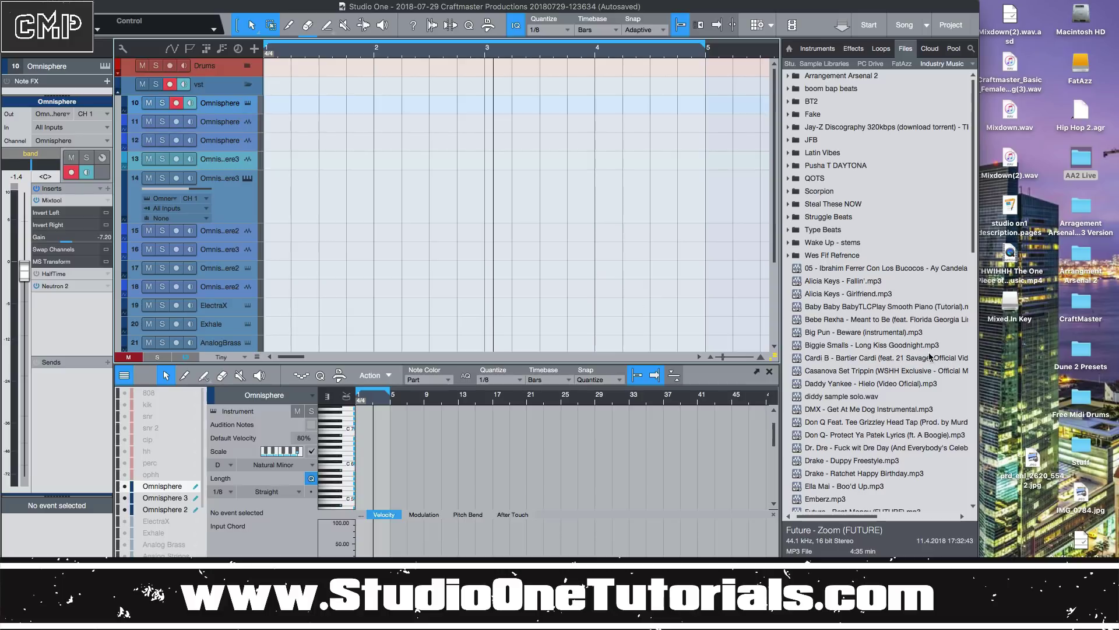
Step: Eject the Mixed In Key volume from the desktop and shift the Studio One window sideways to uncover the other side of the desktop
right_click(1008, 307)
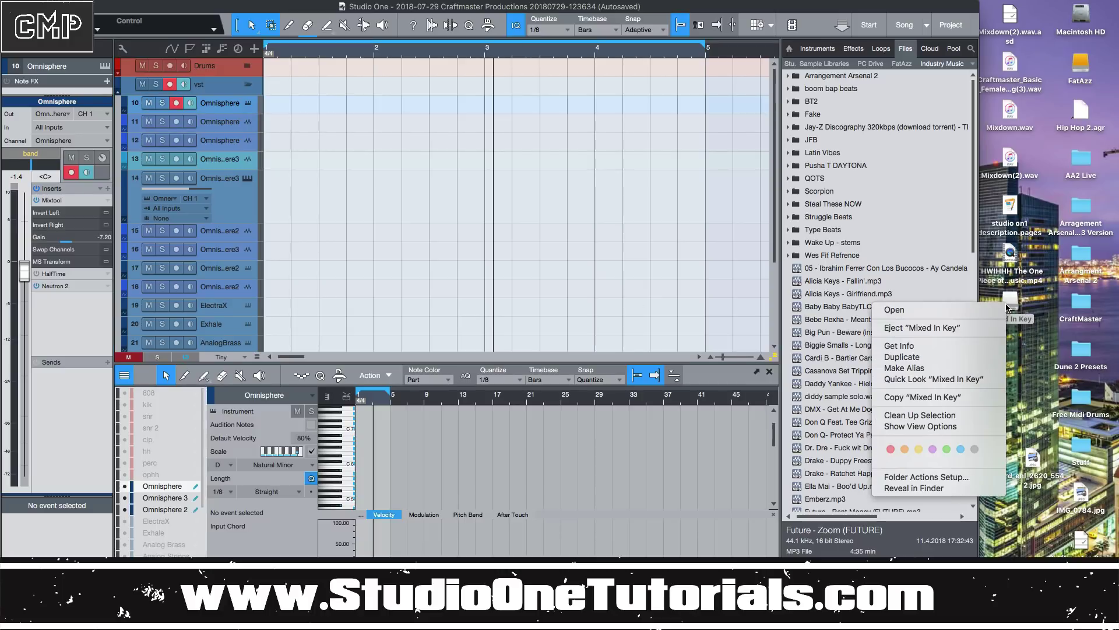
left_click(928, 329)
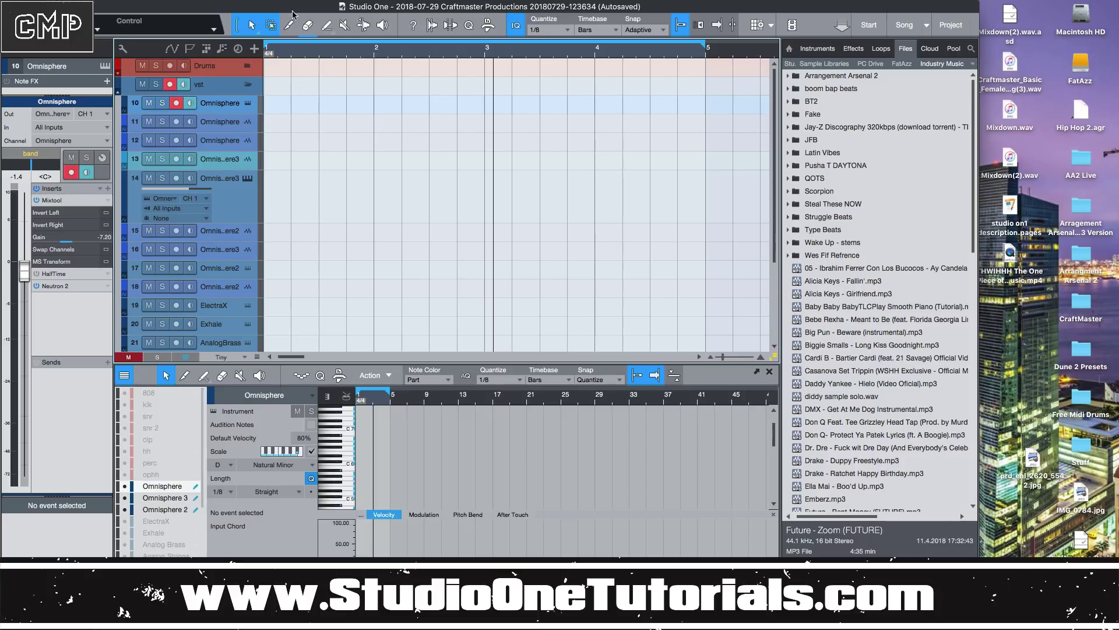
left_click_drag(298, 11, 439, 11)
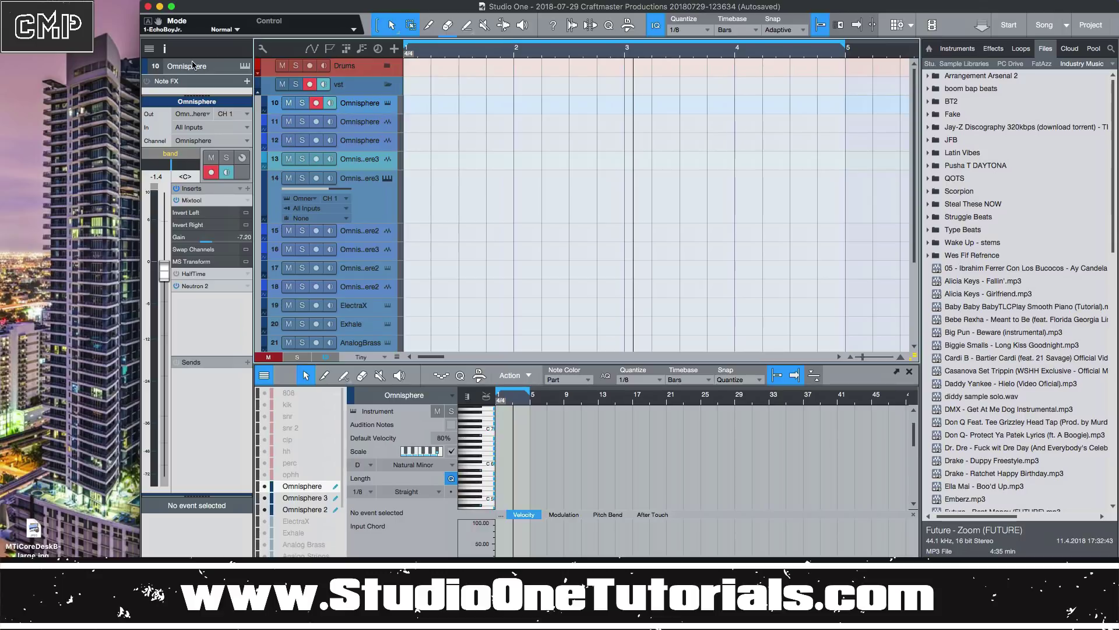